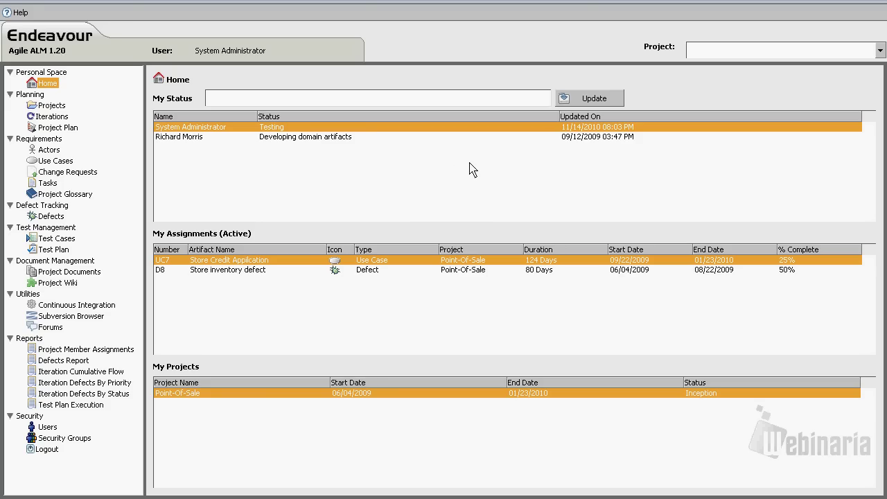
Step: Set Point-Of-Sale as the current project and update the personal status to Developing
click(725, 53)
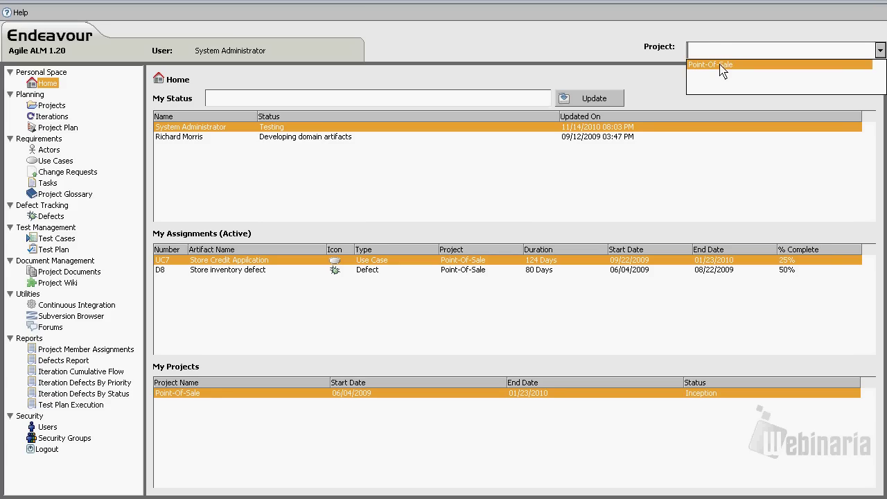
click(721, 65)
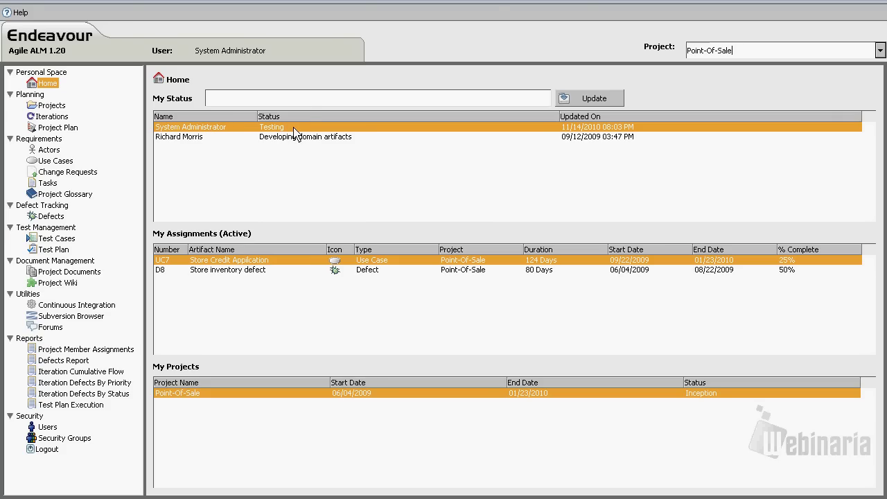
click(306, 101)
text(Developing)
click(560, 101)
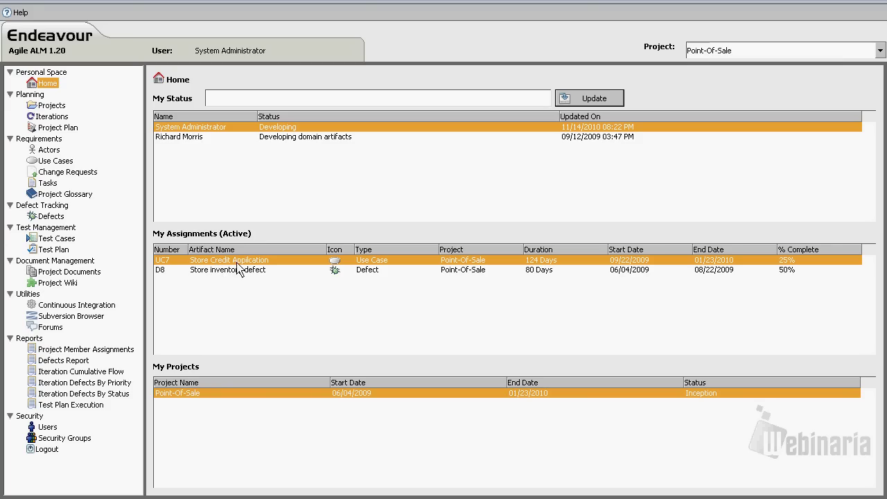
click(166, 271)
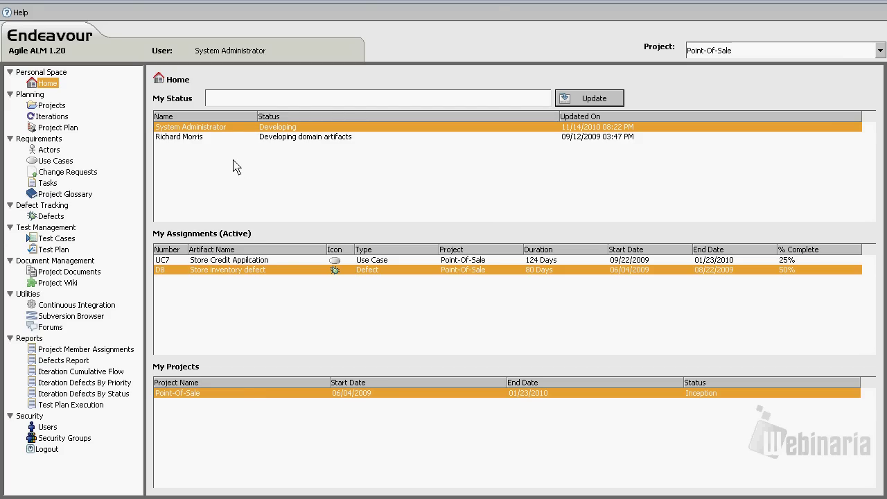
Step: Review the Point-Of-Sale project's details, status options and project member assignments, closing the project without saving
click(49, 106)
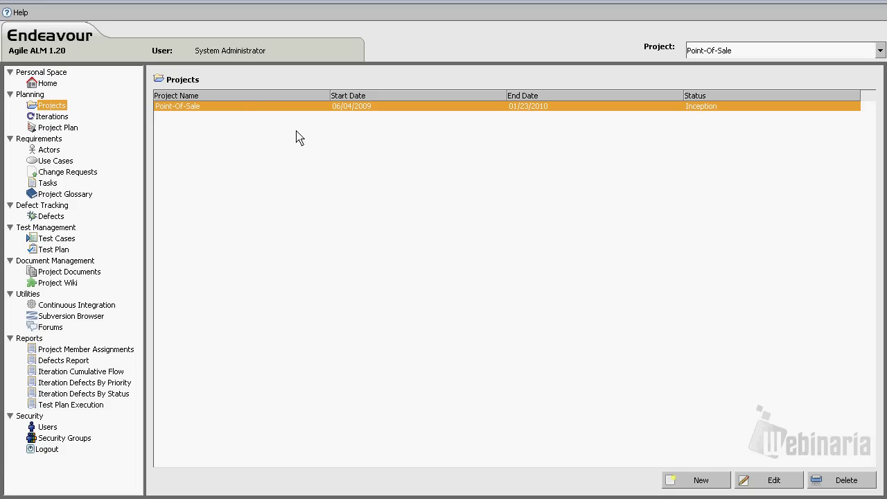
double_click(254, 110)
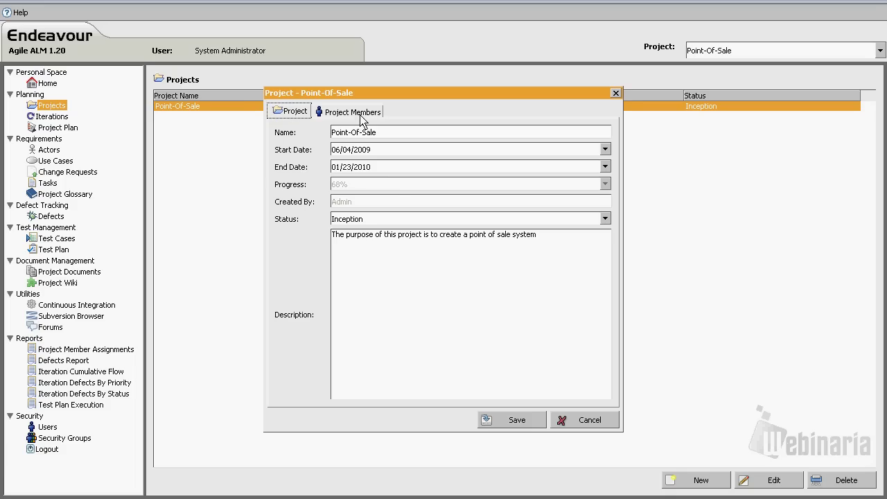
mouse_move(4, 10)
click(385, 219)
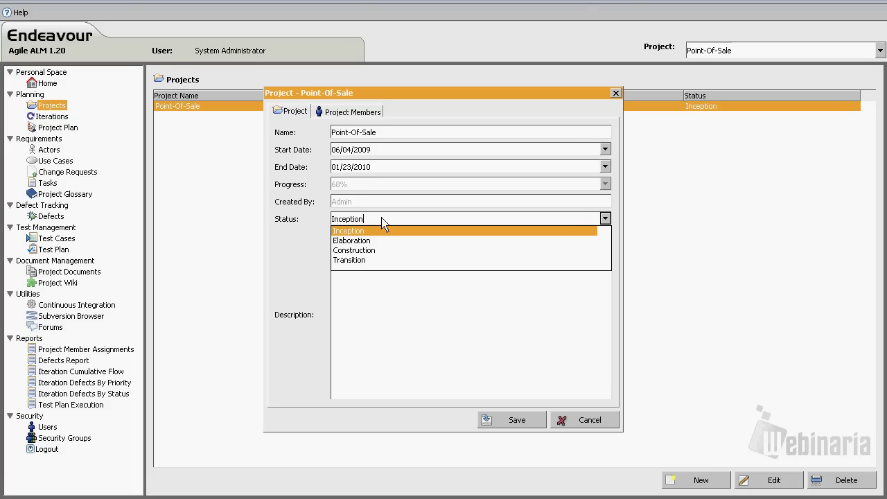
click(424, 316)
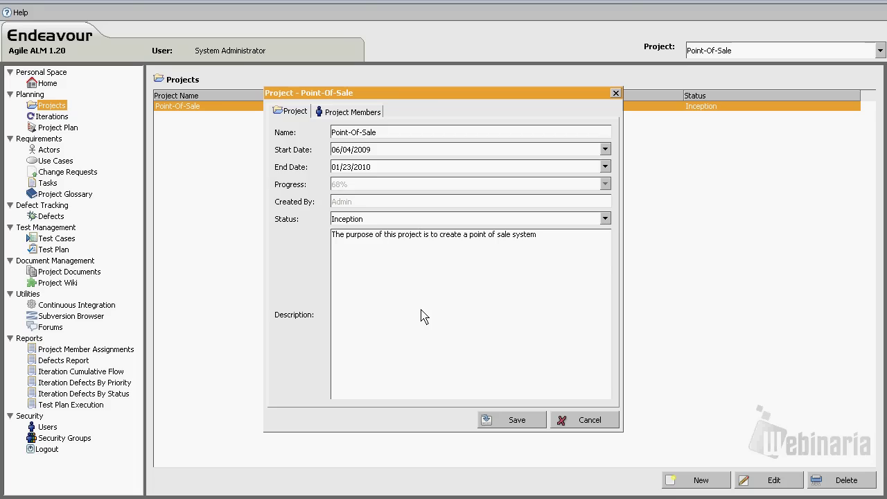
click(370, 117)
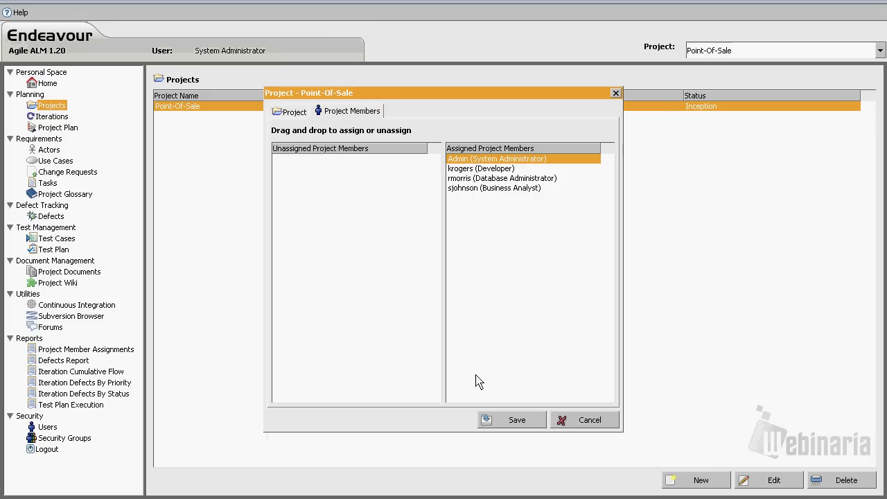
click(562, 421)
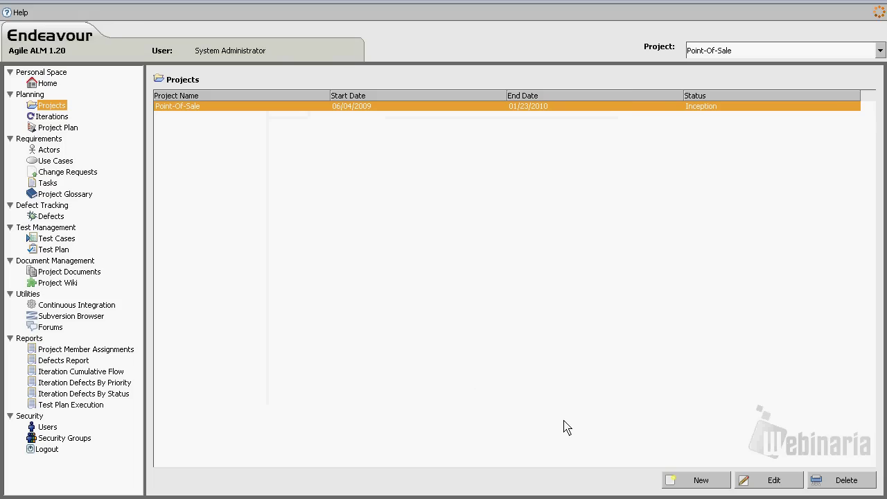
Step: In POS Iteration 1, try unassigning and reassigning the use case UC0 - POS System Log on
click(51, 116)
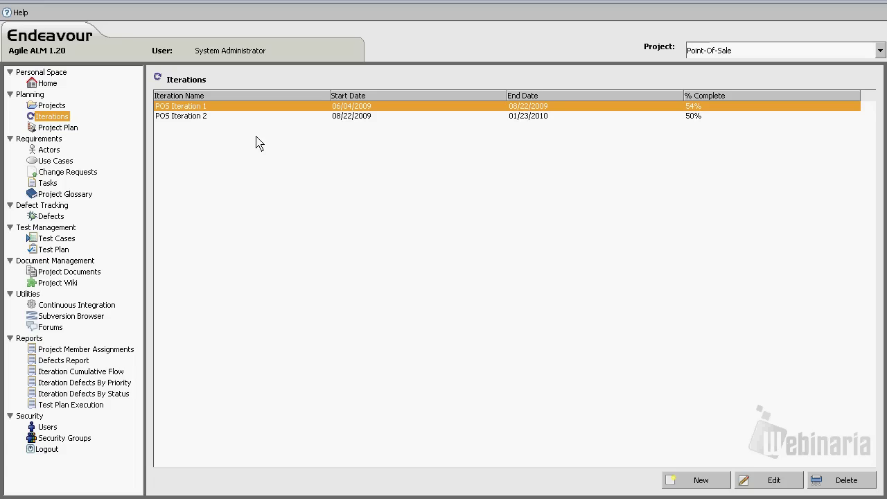
double_click(217, 113)
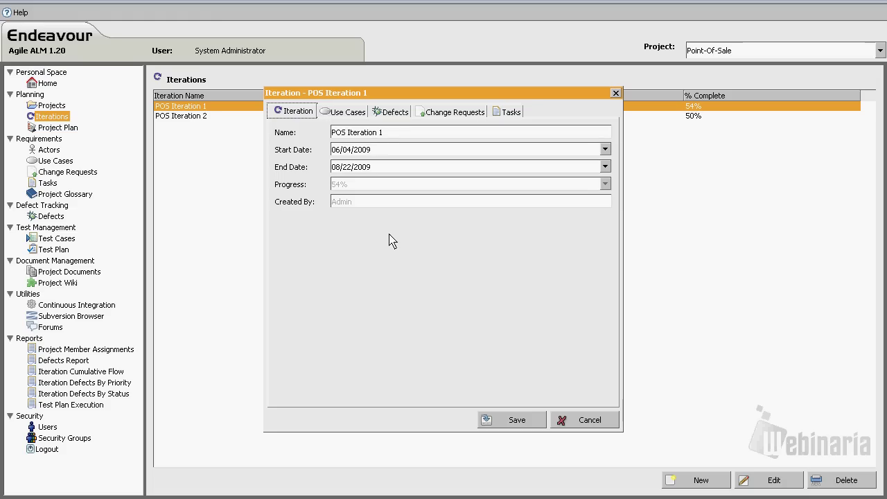
click(349, 114)
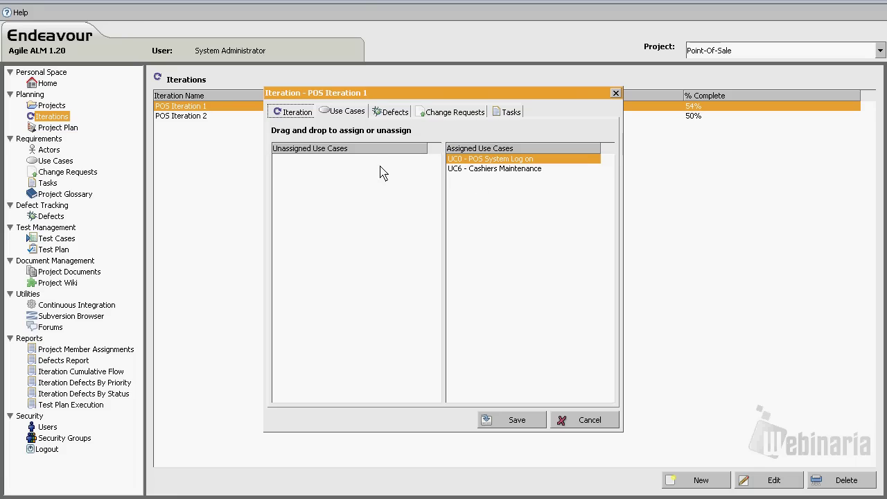
drag(469, 164, 352, 174)
drag(456, 166, 501, 185)
drag(366, 161, 539, 200)
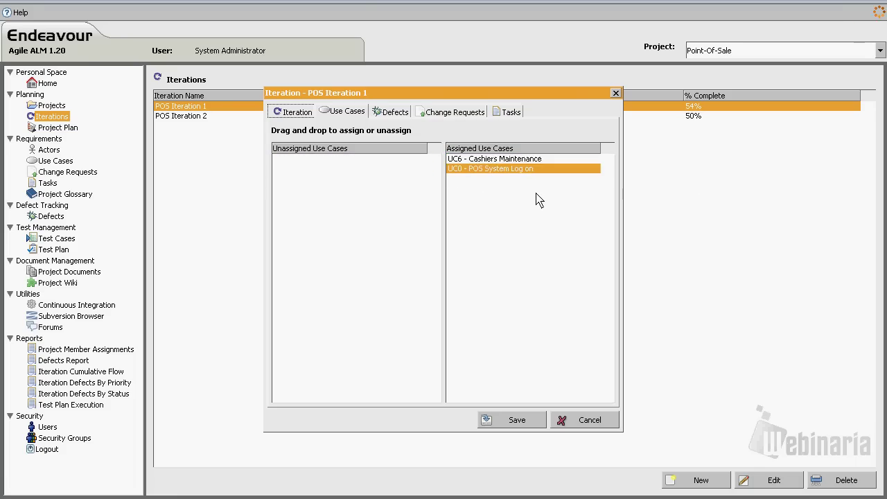
Step: Look at the iteration's defects, try assigning change request CR4 and task T2, and discard the iteration's changes
click(397, 112)
drag(469, 163, 507, 193)
click(454, 112)
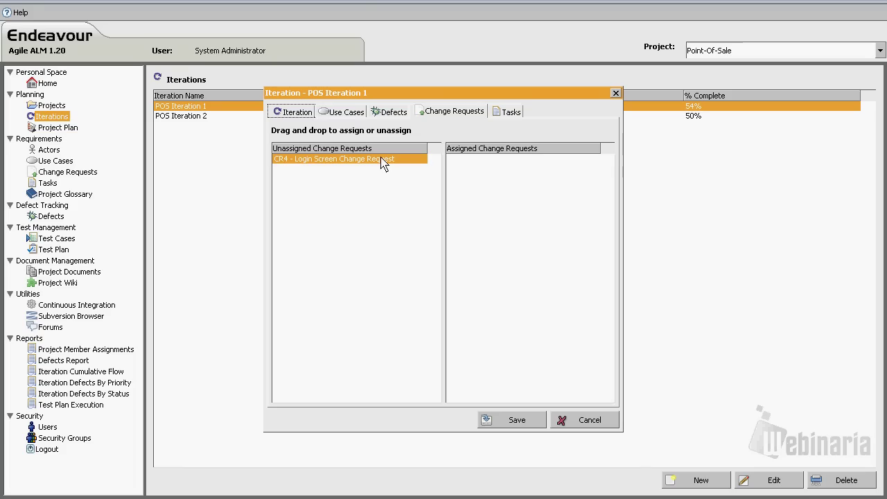
drag(385, 163, 488, 167)
click(502, 112)
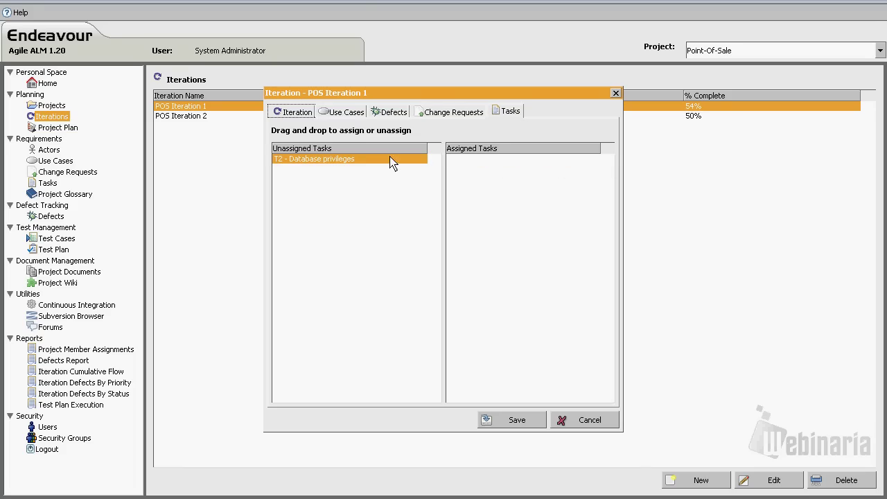
drag(390, 162, 512, 182)
click(602, 425)
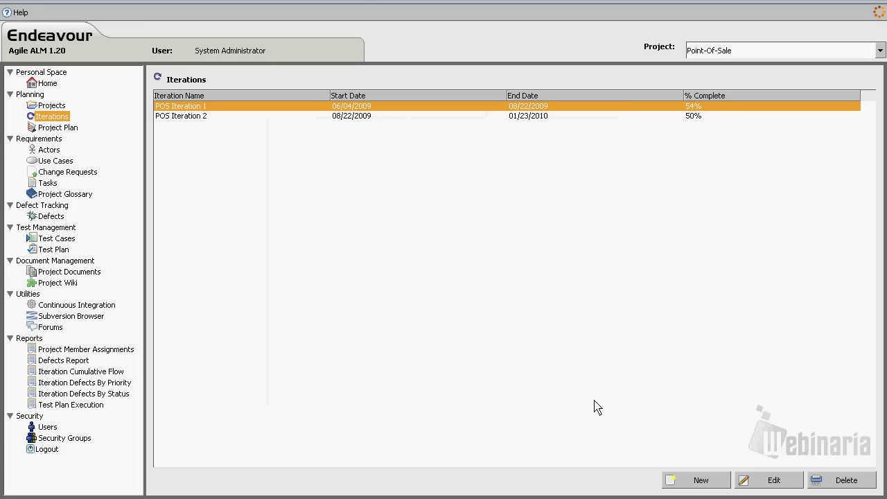
Step: Open the project plan, look over its iterations and task, and expand all artifacts
click(66, 130)
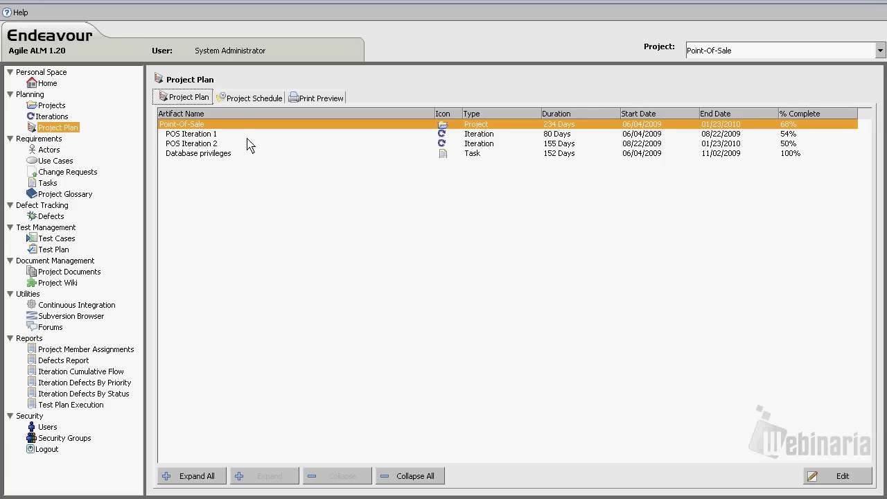
click(209, 135)
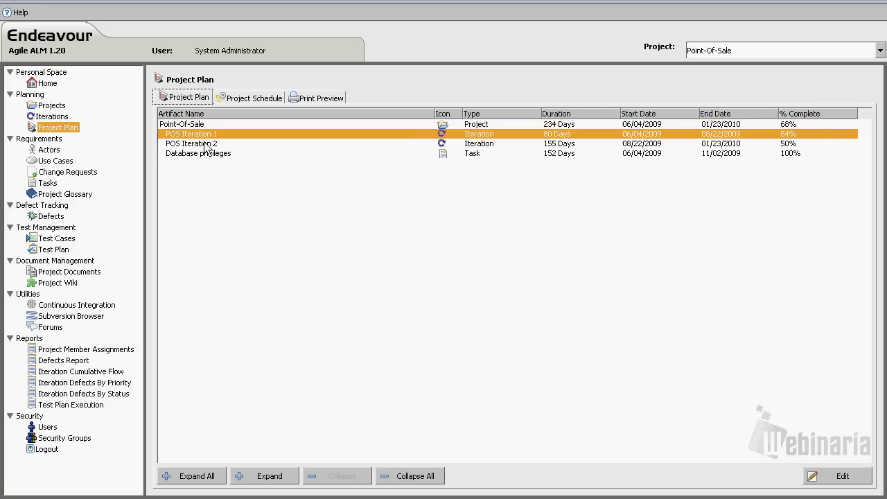
click(218, 143)
click(227, 154)
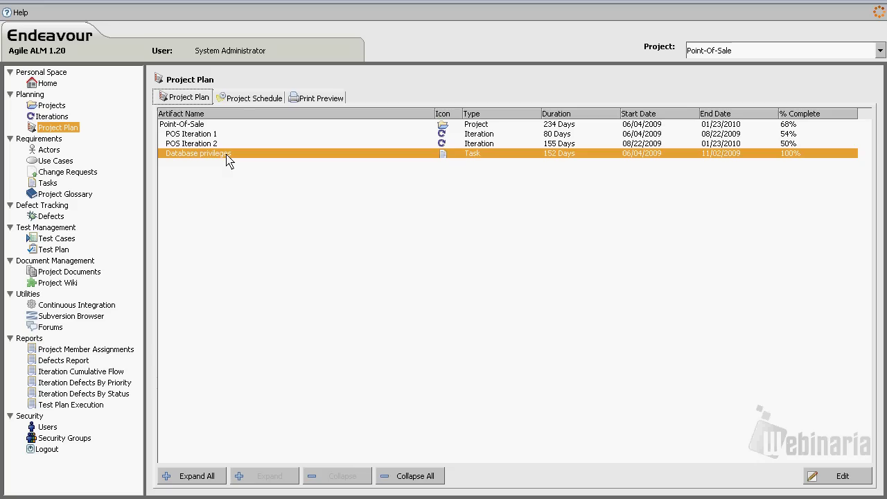
click(203, 126)
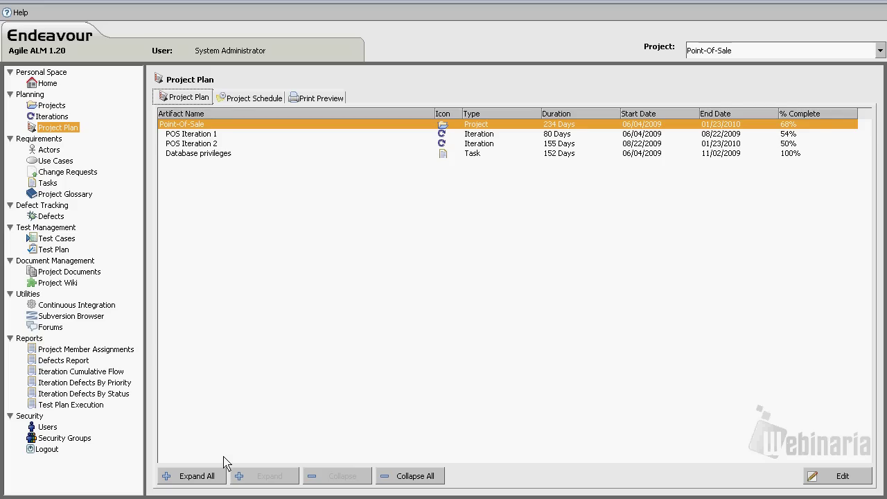
click(201, 477)
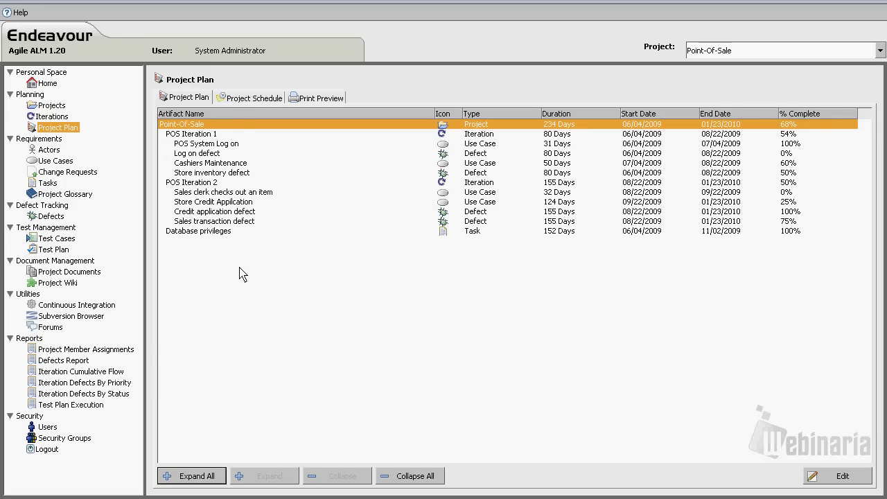
Step: Look through the iterations in the expanded project plan, including the use cases and defects of POS Iteration 2
click(200, 135)
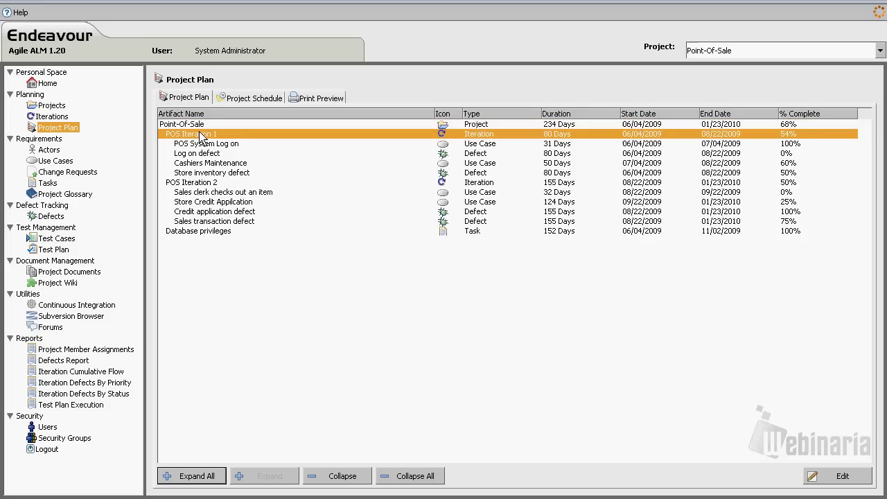
click(213, 183)
click(229, 193)
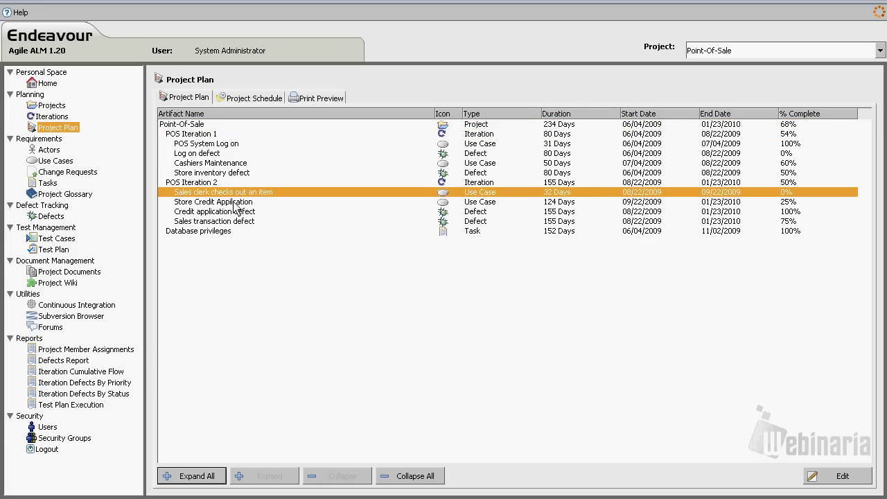
click(234, 202)
click(240, 212)
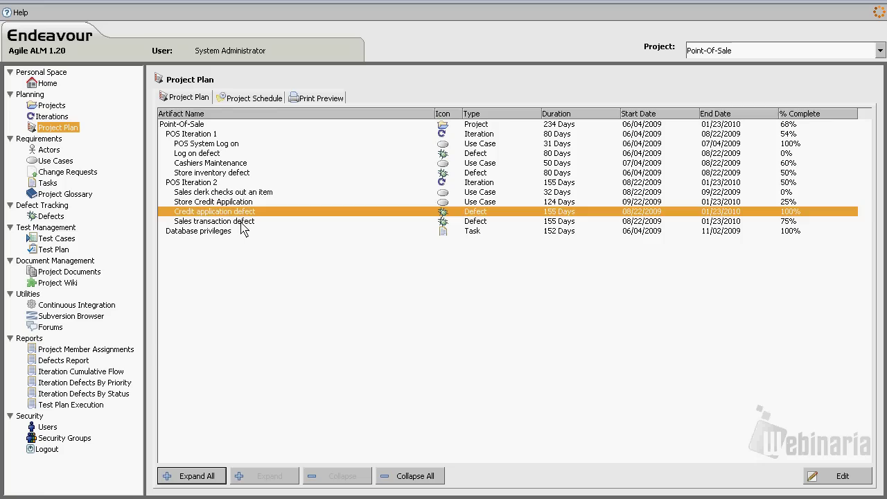
click(241, 223)
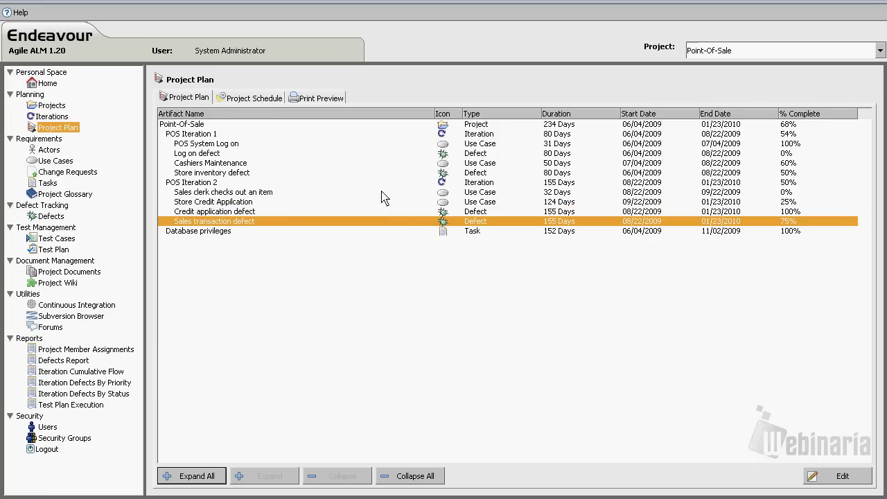
Step: Open the use case Sales clerk checks out an item and examine its type options and detail fields
click(296, 193)
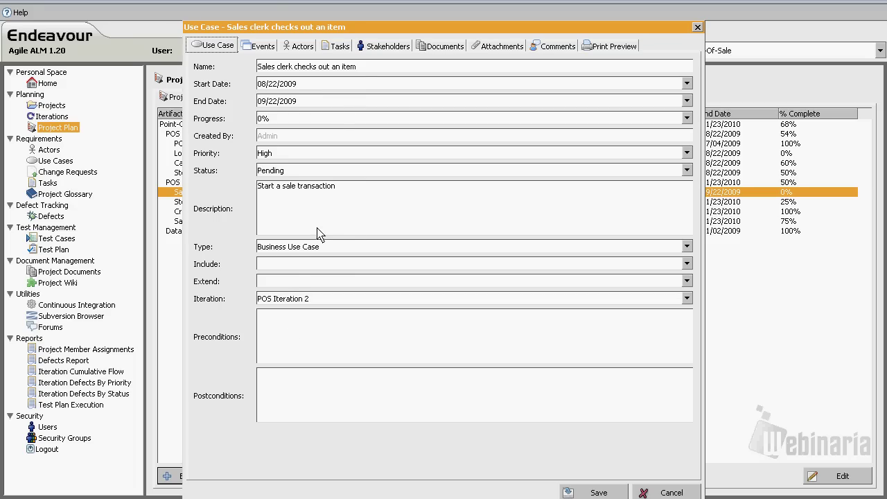
click(335, 248)
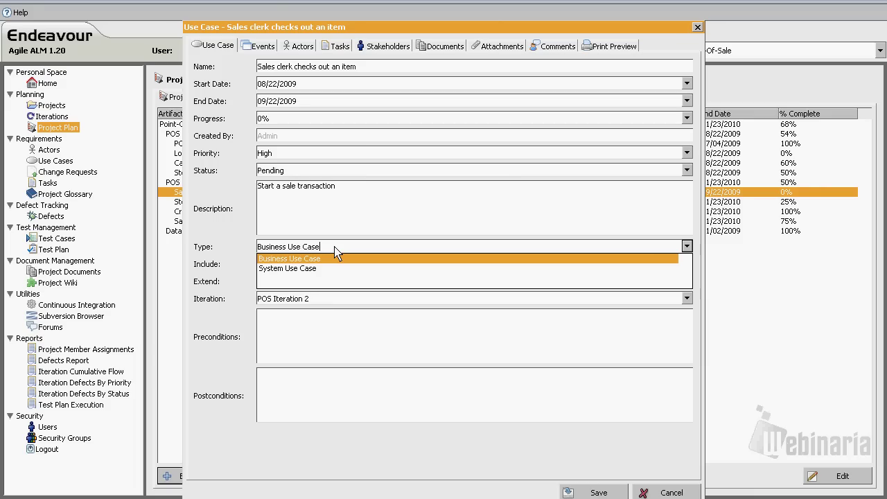
click(335, 257)
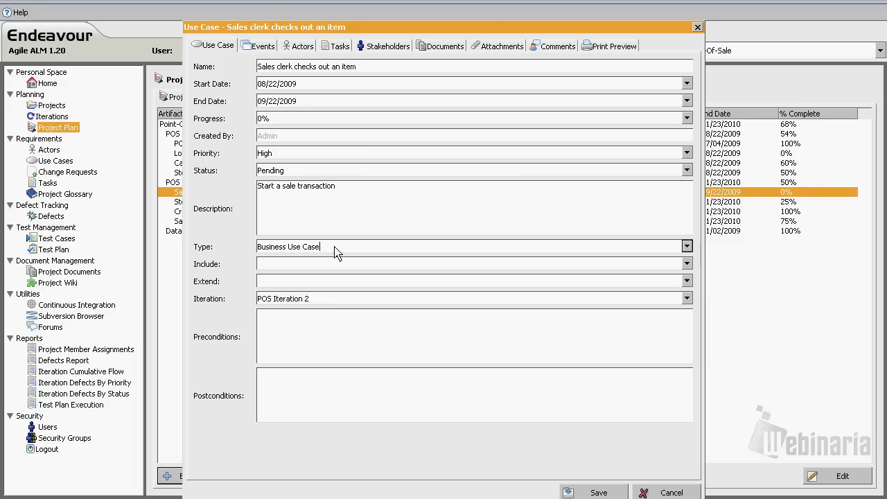
click(262, 185)
click(270, 156)
click(271, 162)
click(289, 125)
click(290, 124)
click(290, 127)
click(312, 355)
Step: Examine the use case's main success scenario events, and view the entry form for a new extension event without saving
click(264, 49)
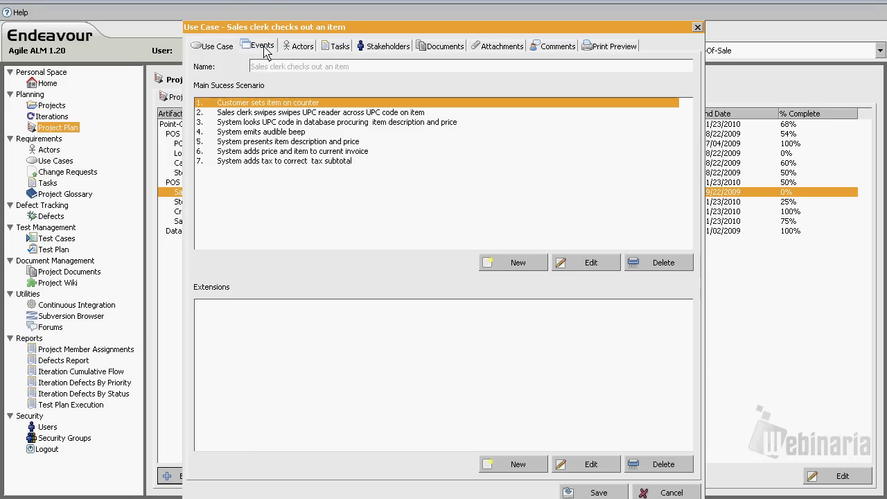
click(286, 112)
click(282, 122)
click(282, 132)
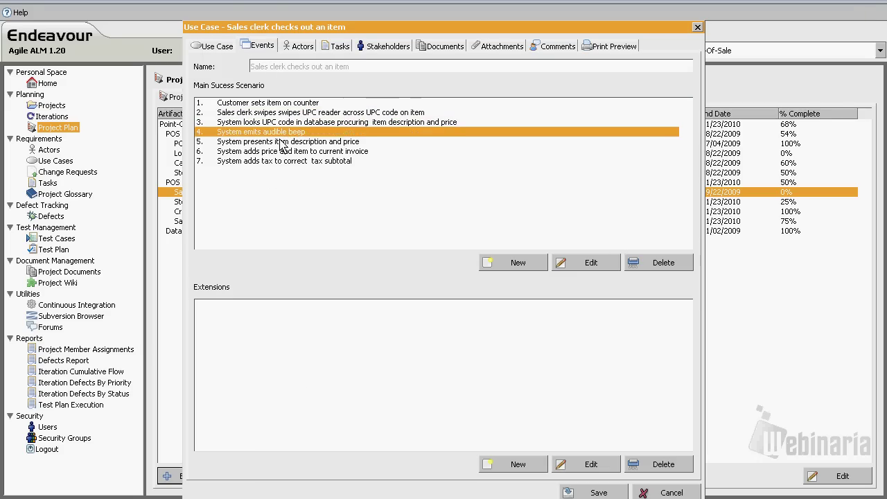
click(281, 142)
click(278, 154)
click(277, 163)
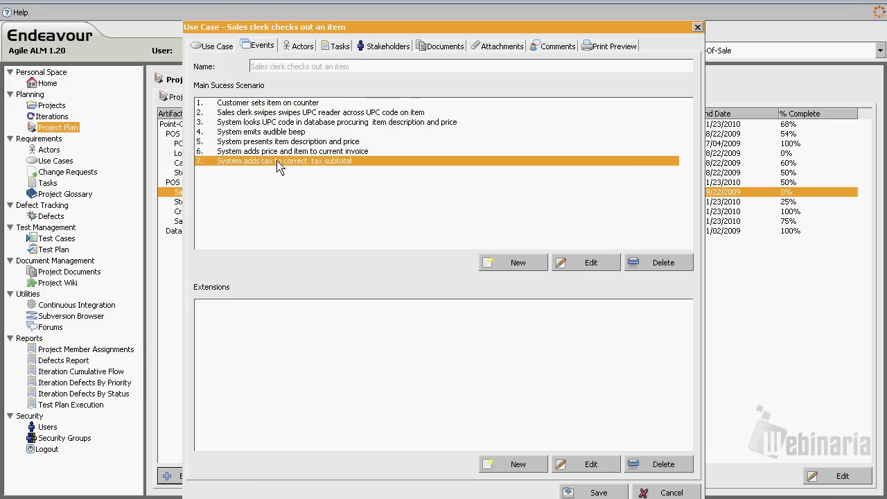
click(272, 104)
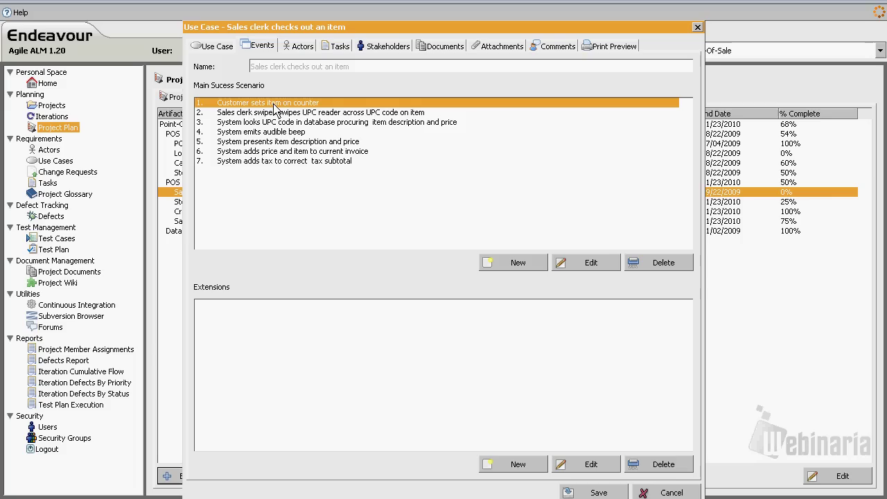
click(507, 465)
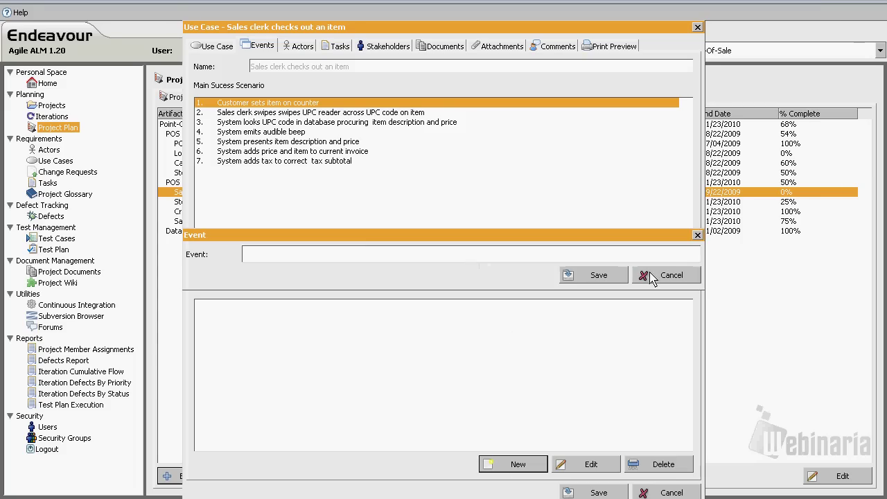
click(664, 276)
Step: Examine the use case's actor assignments and tasks, and view the new task form without saving
click(302, 46)
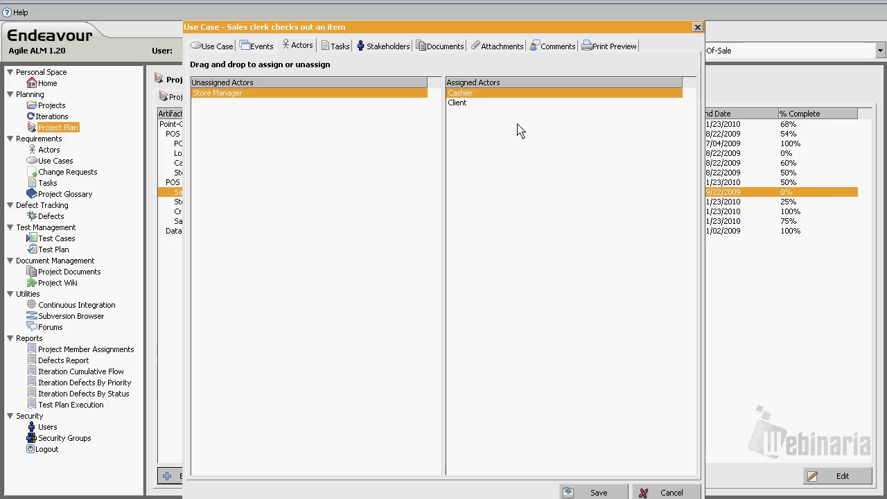
click(346, 47)
click(511, 463)
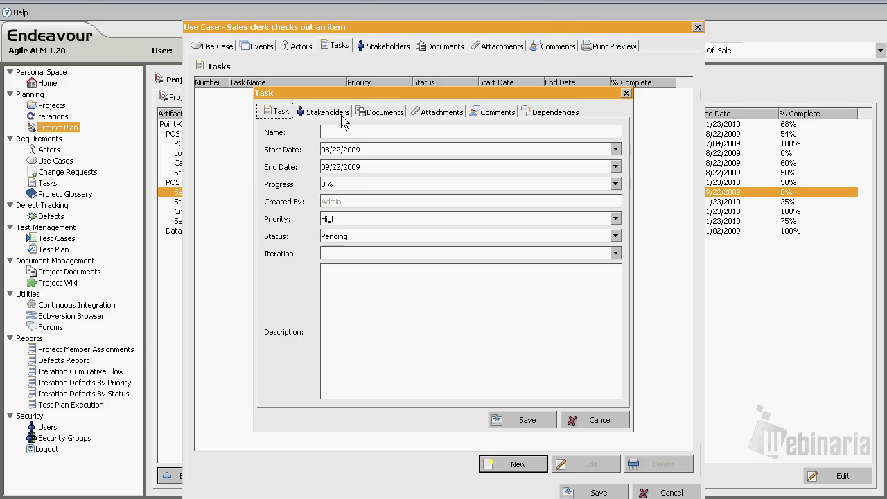
click(597, 420)
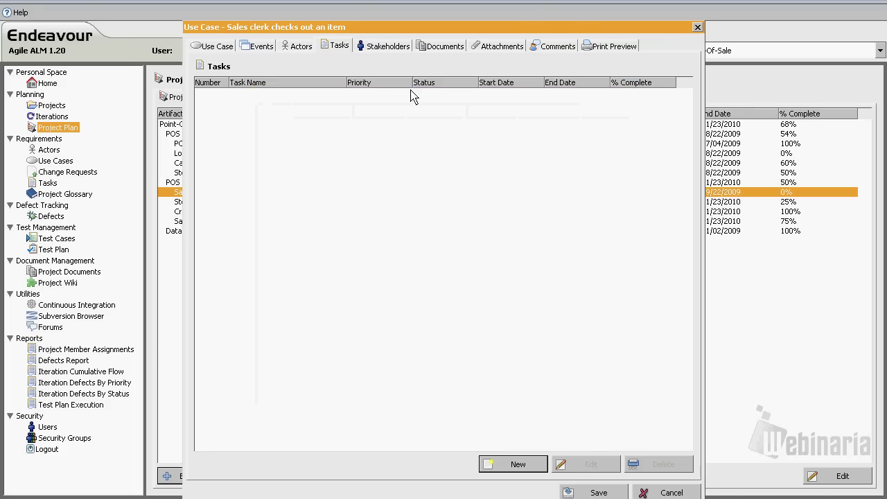
Step: Review the use case's stakeholder assignments and the options for assigning project documents such as Business Rules.doc, without saving
click(389, 47)
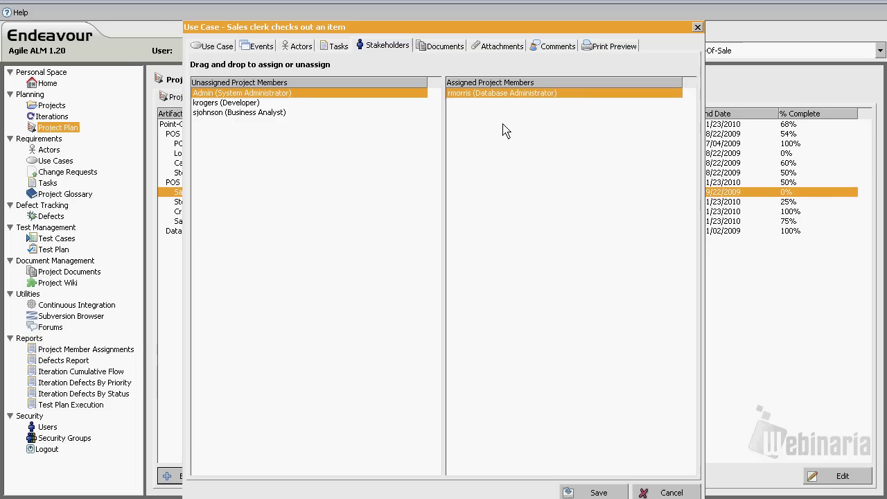
click(444, 47)
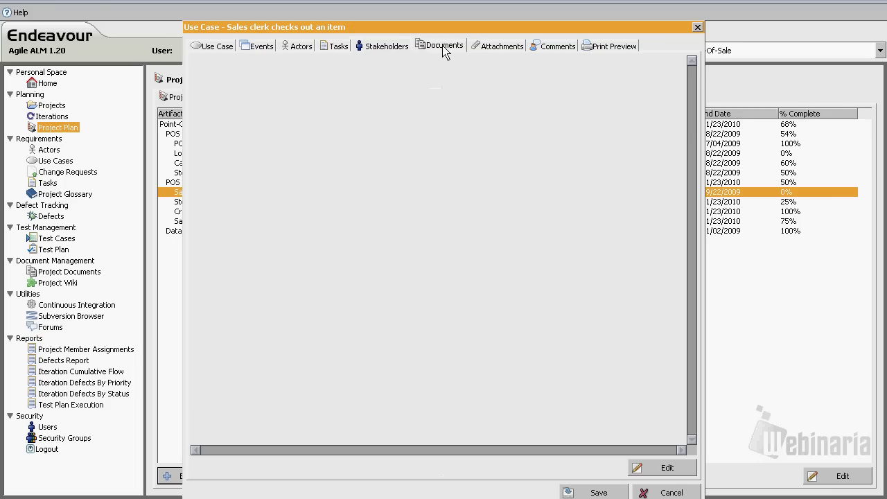
click(648, 464)
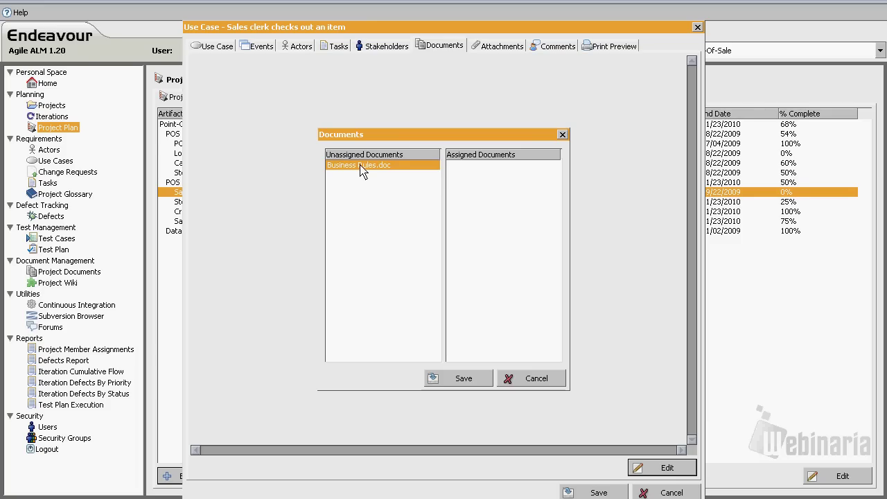
mouse_move(361, 169)
mouse_down()
mouse_move(456, 188)
mouse_move(470, 172)
mouse_move(364, 182)
mouse_up()
click(528, 378)
Step: Examine the use case's attachments and the form for uploading a file, including its file browser, without attaching anything
click(495, 46)
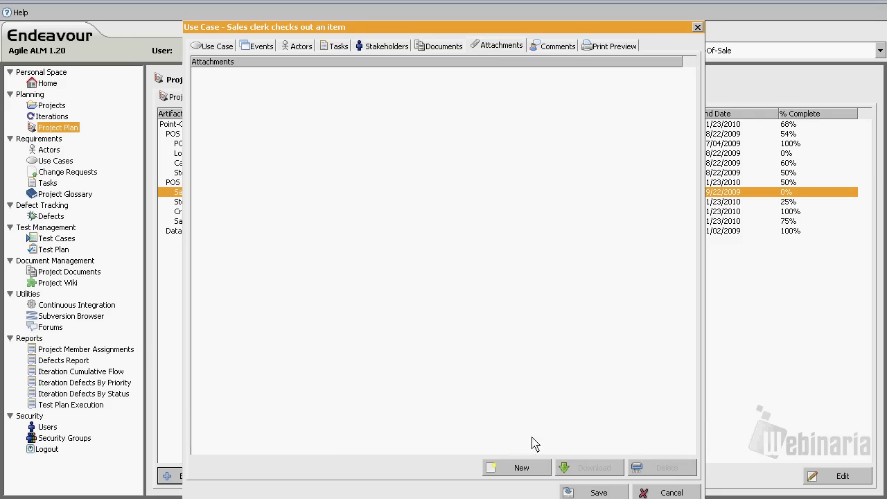
click(526, 467)
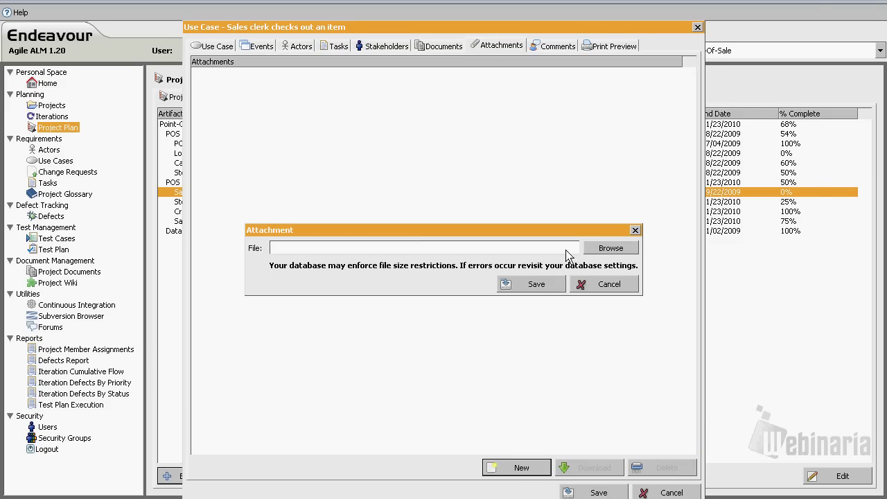
click(604, 251)
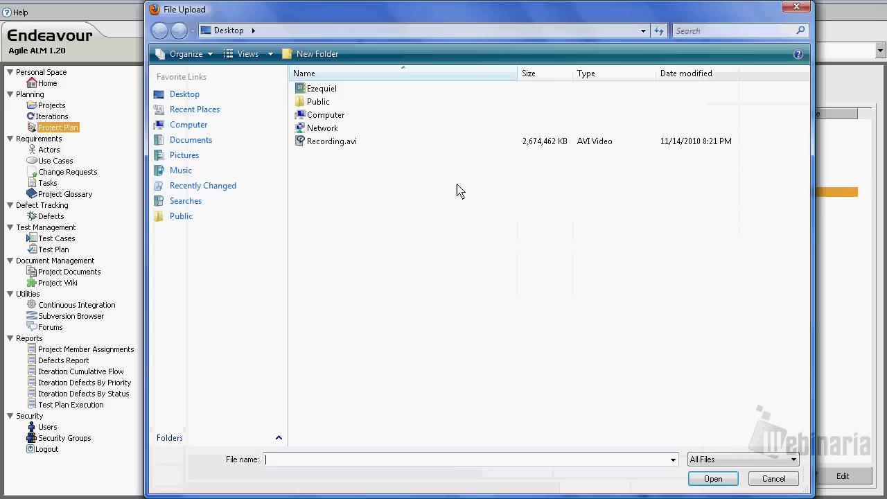
click(774, 479)
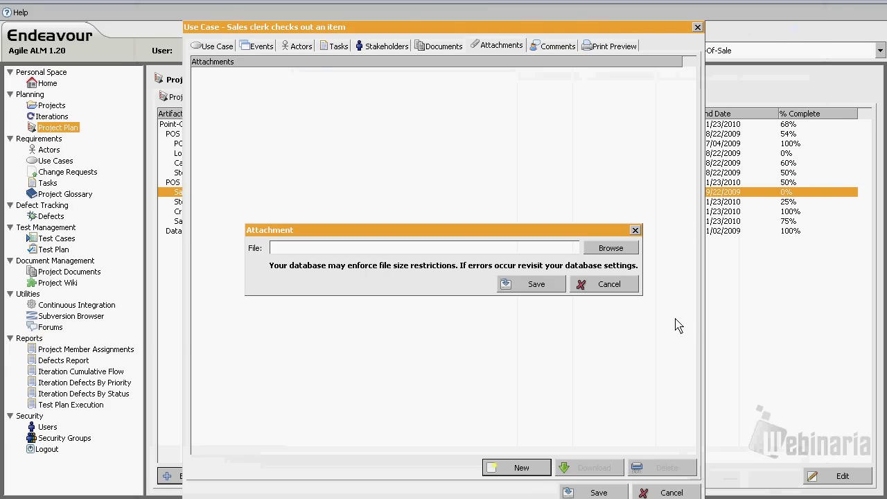
click(607, 285)
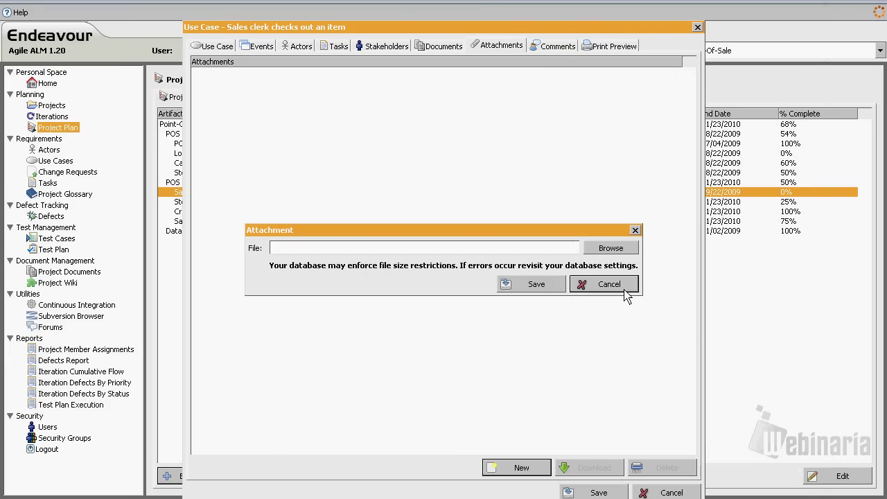
Step: View the use case's new comment form without saving, and look through its print preview
click(560, 48)
click(521, 468)
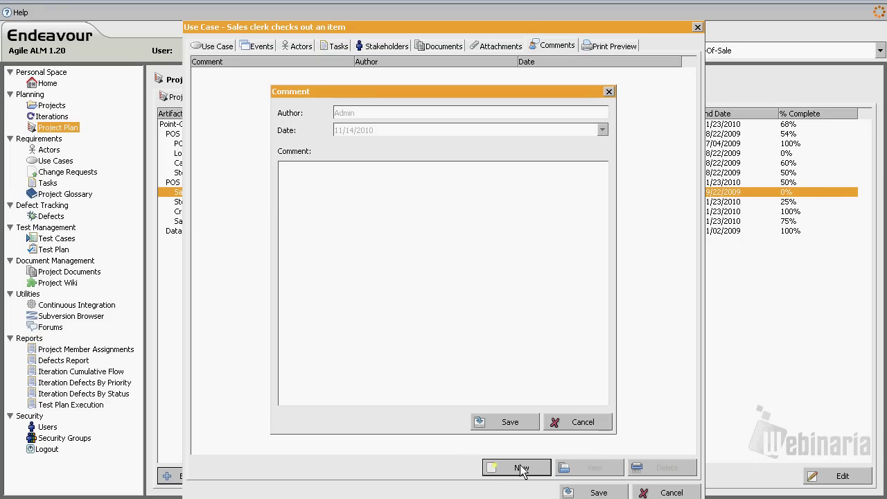
click(558, 423)
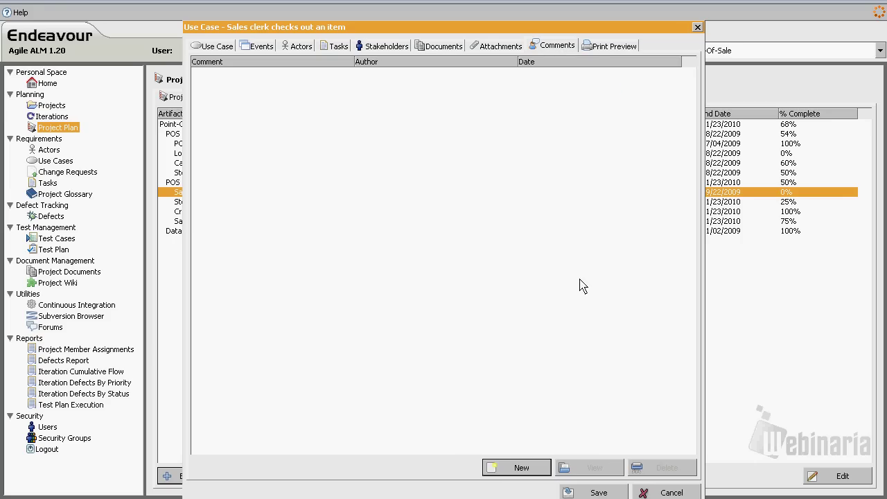
click(598, 49)
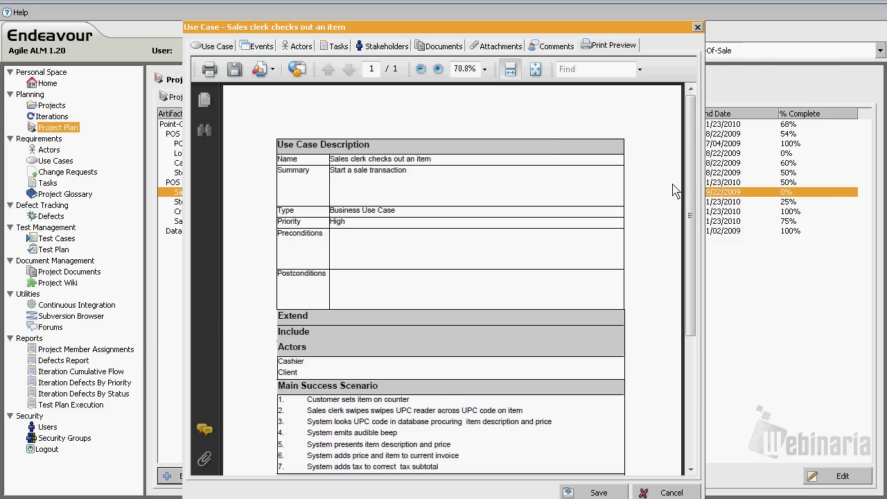
mouse_move(691, 193)
mouse_down()
mouse_move(691, 319)
mouse_move(689, 181)
mouse_move(686, 205)
mouse_move(686, 198)
mouse_up()
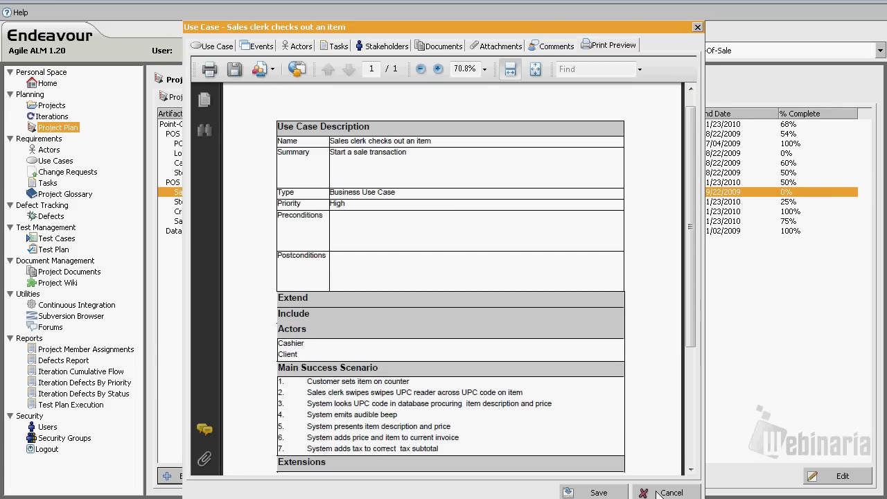
Step: Revisit the use case's comments, attachments, documents and stakeholders, and close the use case without saving
click(556, 52)
click(506, 49)
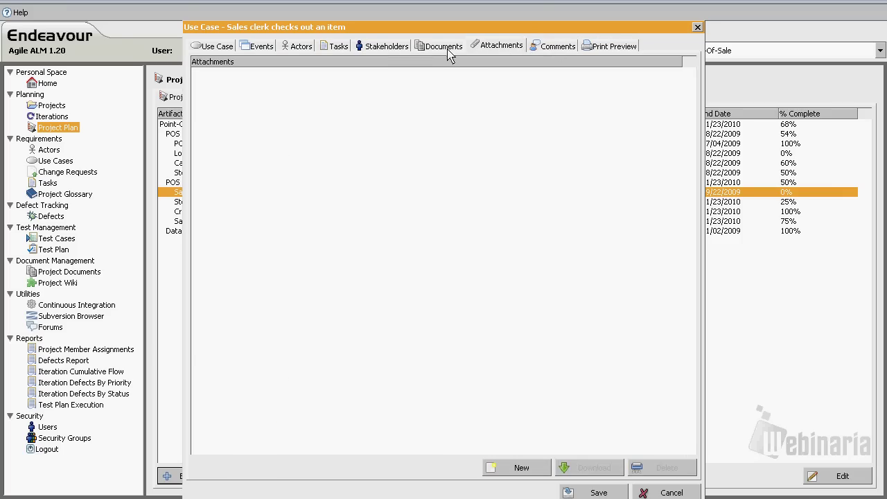
click(440, 49)
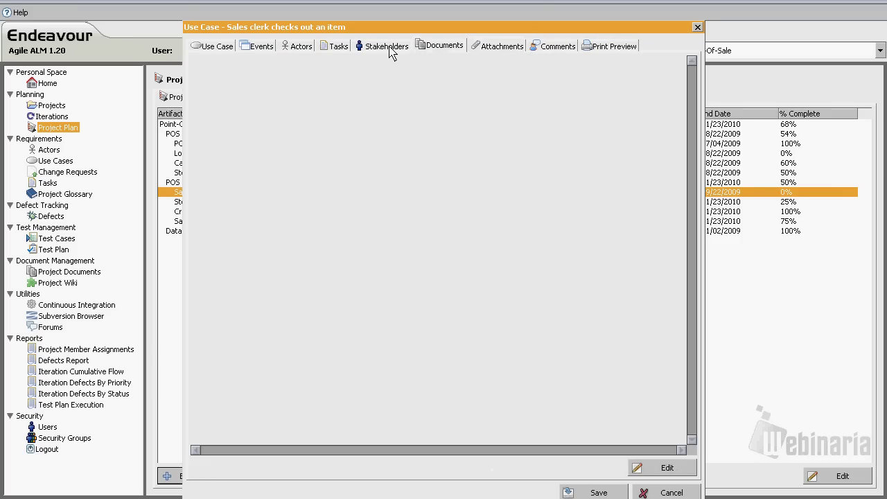
click(388, 48)
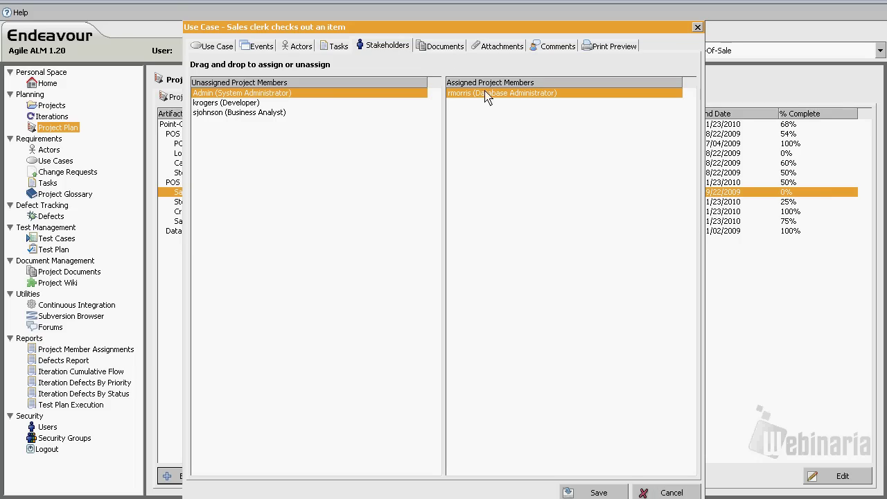
click(665, 492)
Step: View the Point-Of-Sale project schedule as a Gantt chart and its printable timeline
click(272, 99)
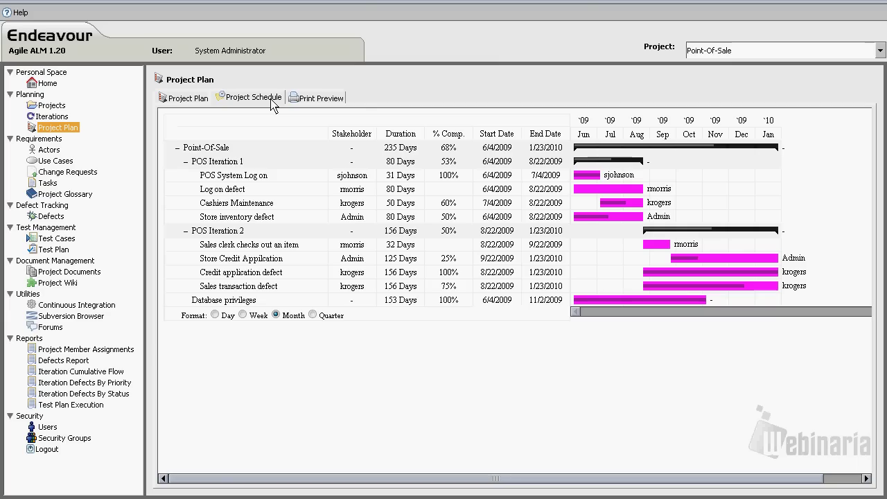
click(316, 98)
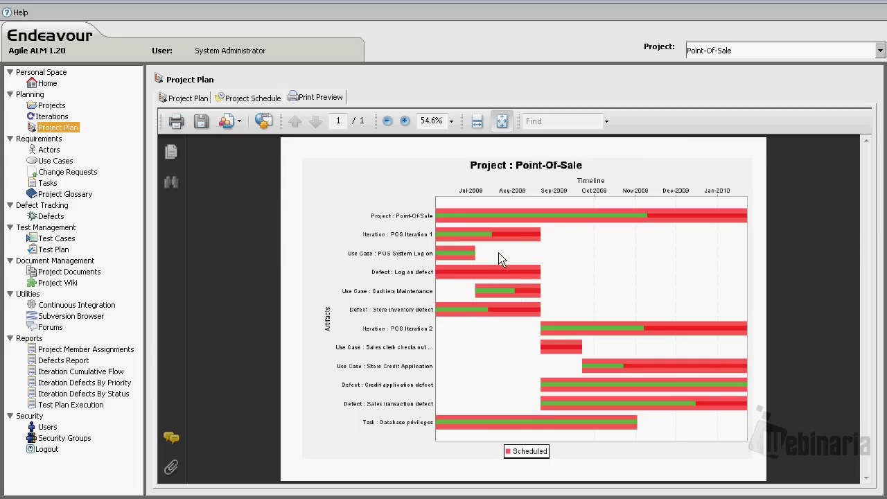
Step: Look over the project's actors and view the details of the Client actor without saving
click(48, 149)
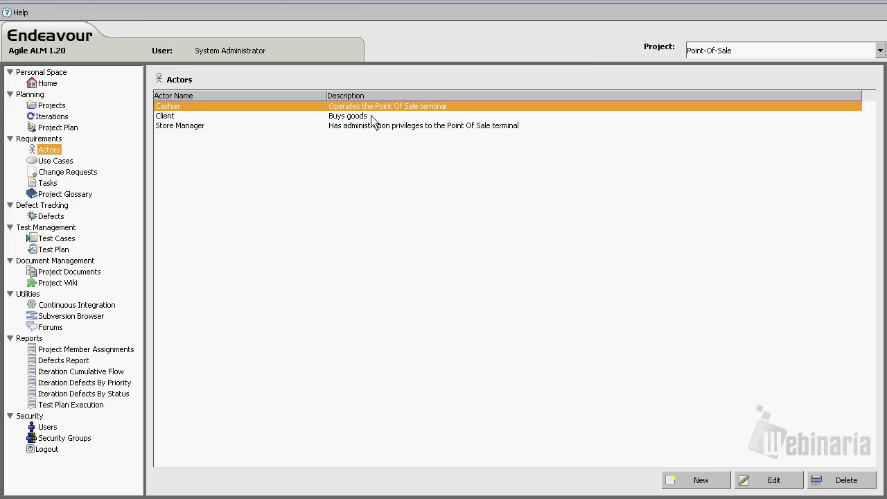
double_click(372, 117)
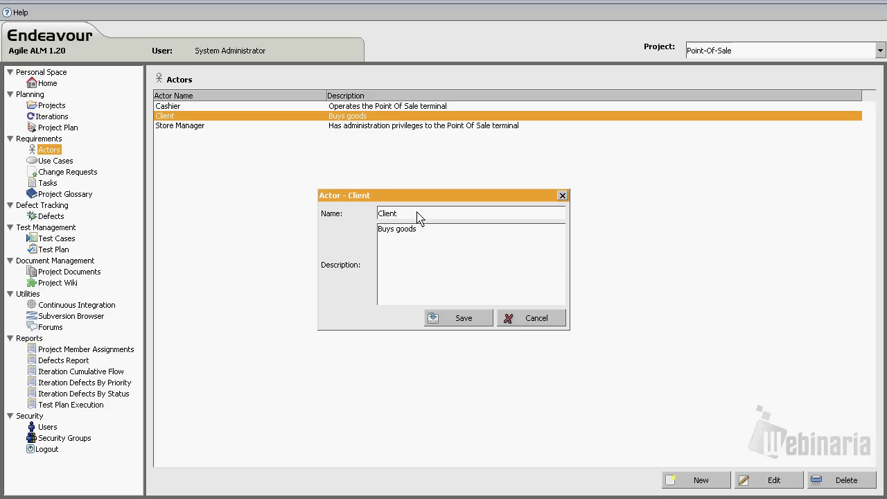
click(523, 323)
Step: Look at the use case priority and status filter options, and list the use cases with both filters at All
click(67, 160)
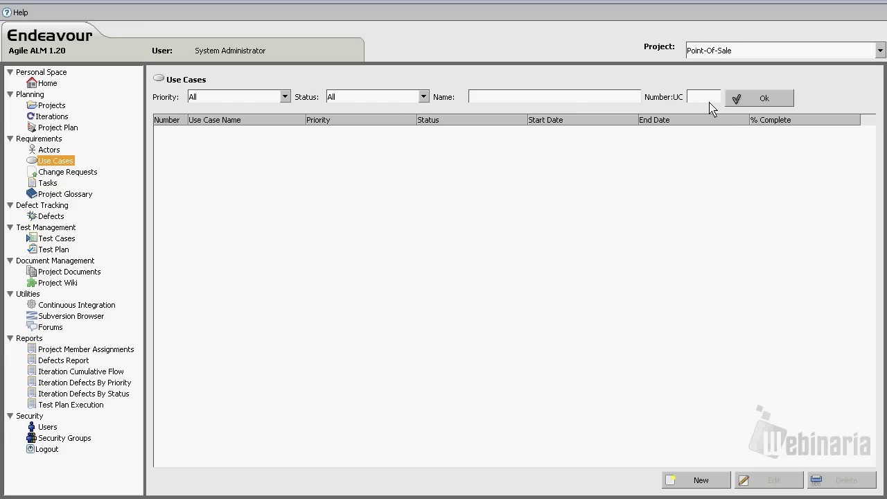
click(285, 97)
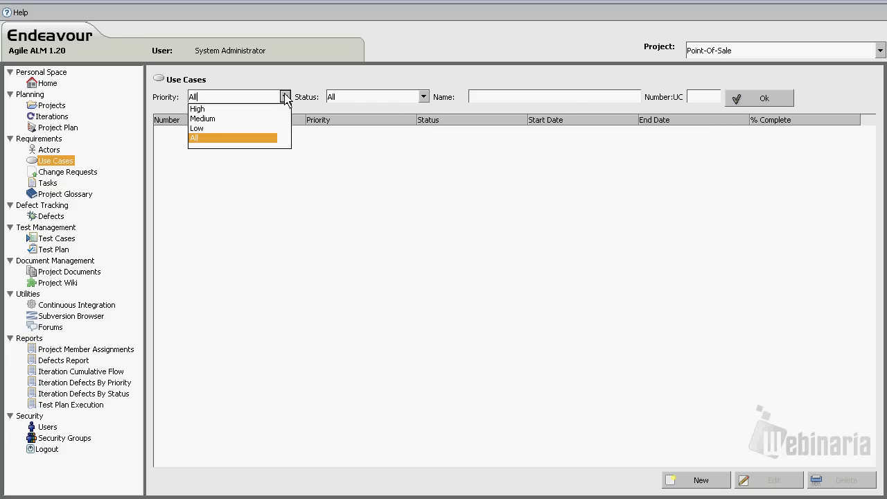
click(402, 102)
click(402, 101)
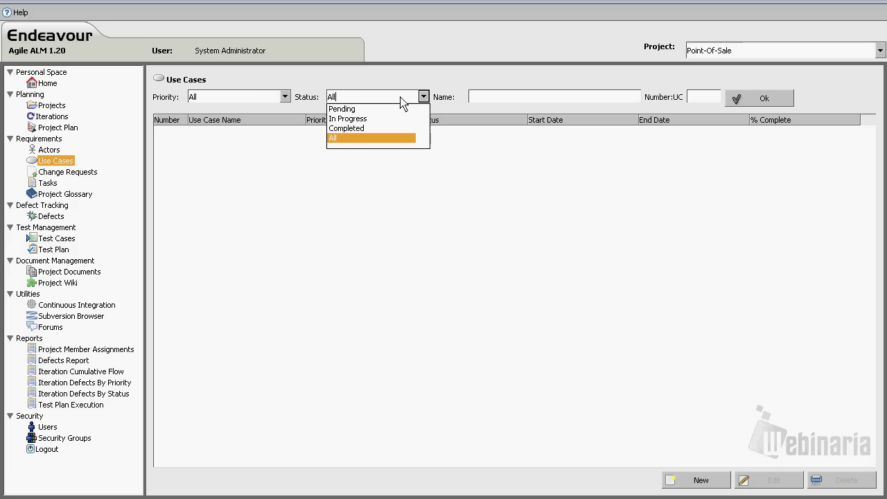
click(402, 102)
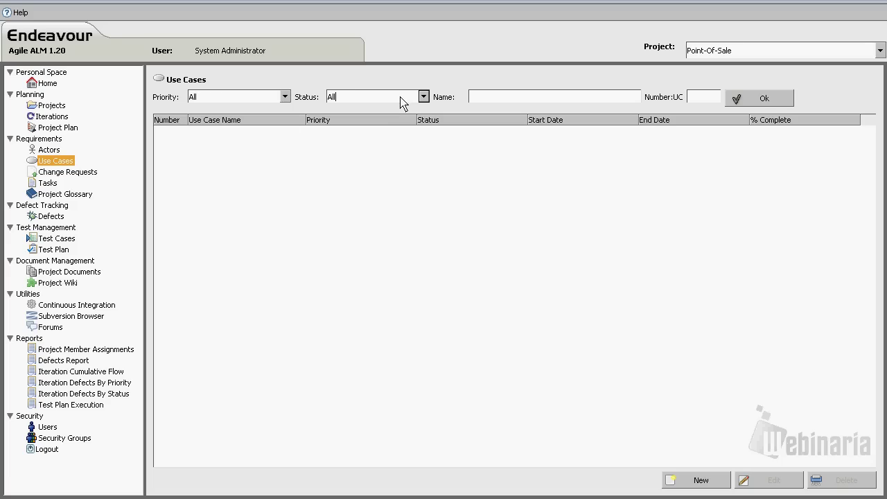
click(402, 102)
click(402, 102)
click(742, 99)
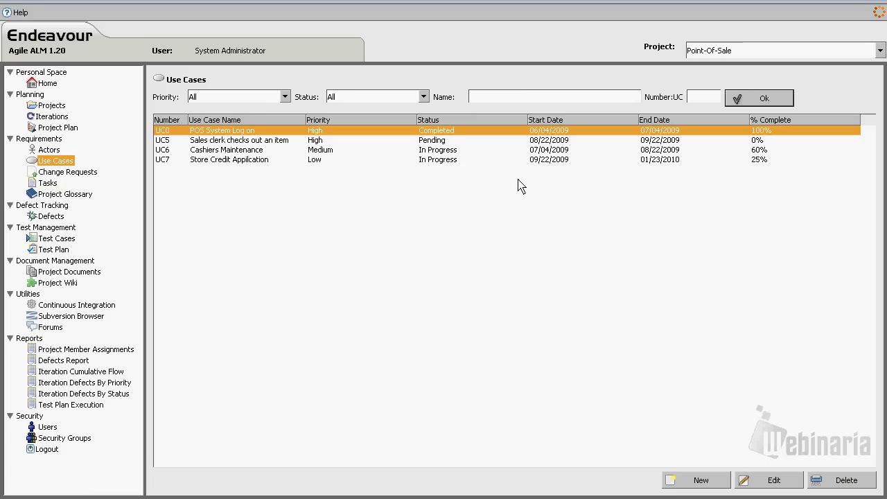
Step: Look at the Cashiers Maintenance and Sales clerk checks out an item use cases and a blank use case form without saving
click(447, 151)
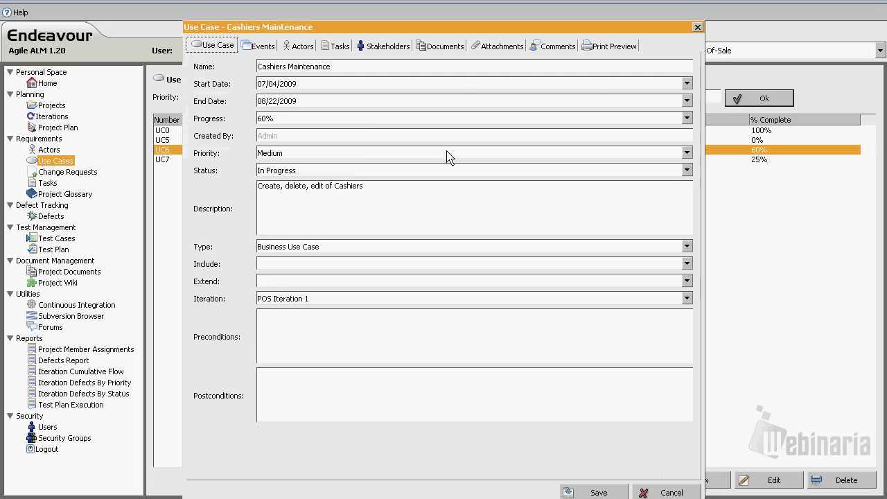
click(658, 492)
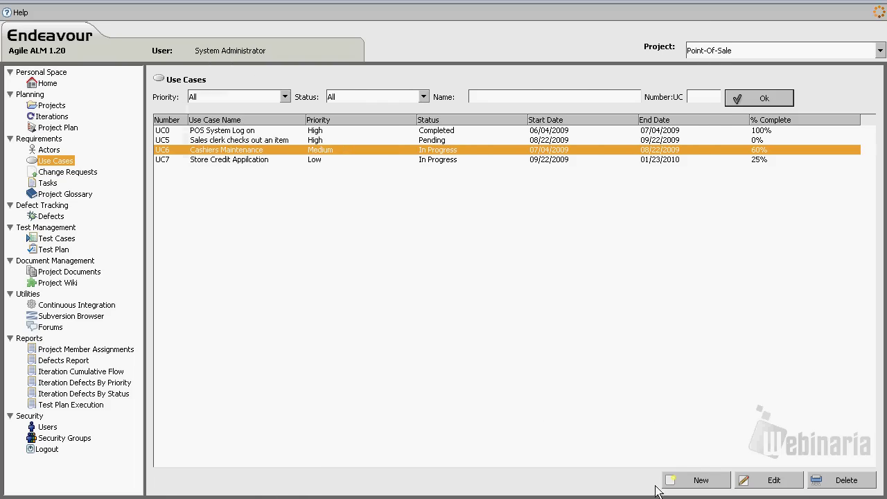
click(443, 142)
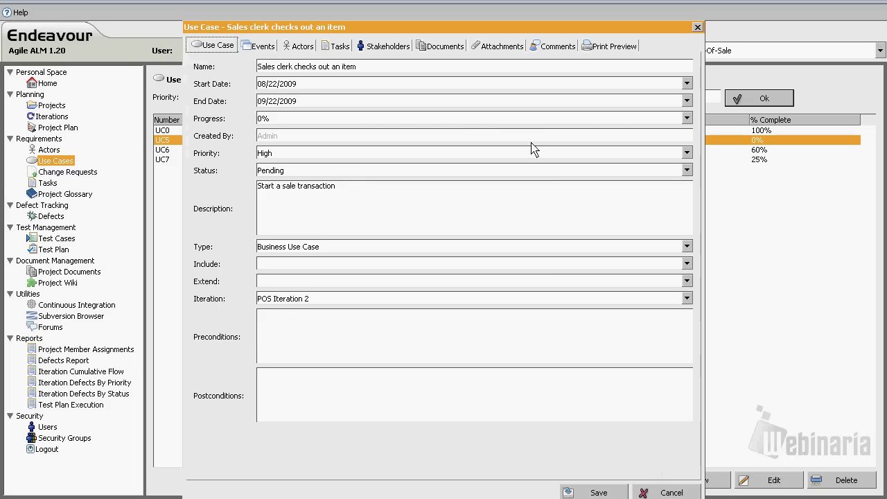
click(657, 493)
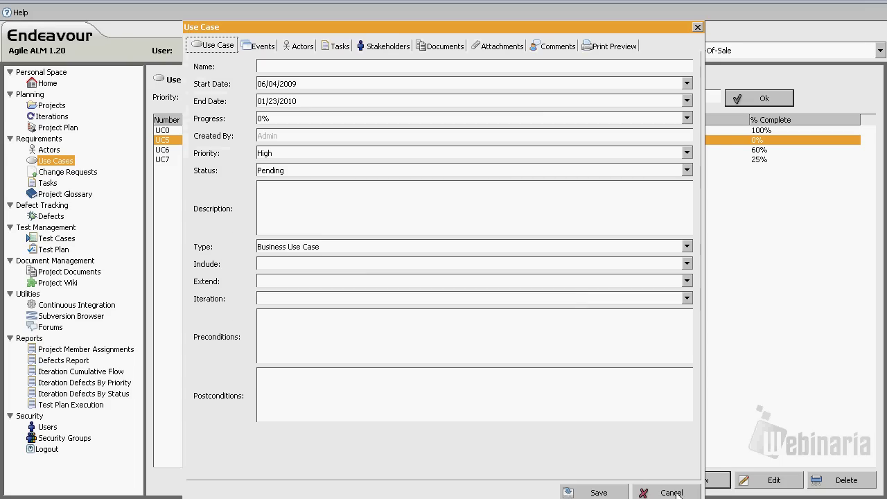
click(676, 493)
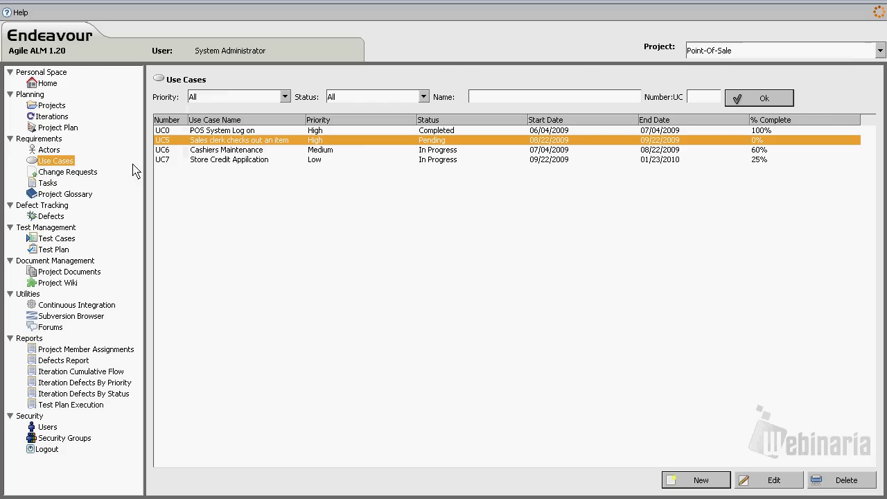
Step: List all change requests of the project and open Login Screen Change Request to view its details
click(77, 175)
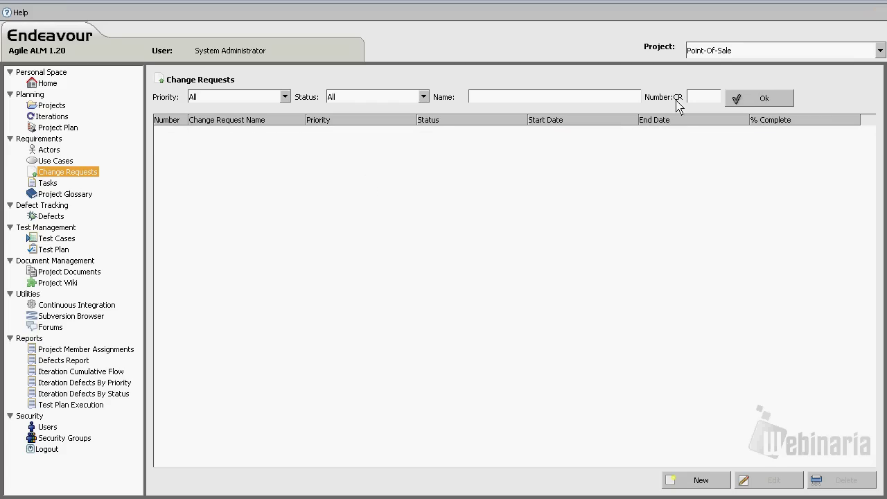
click(754, 103)
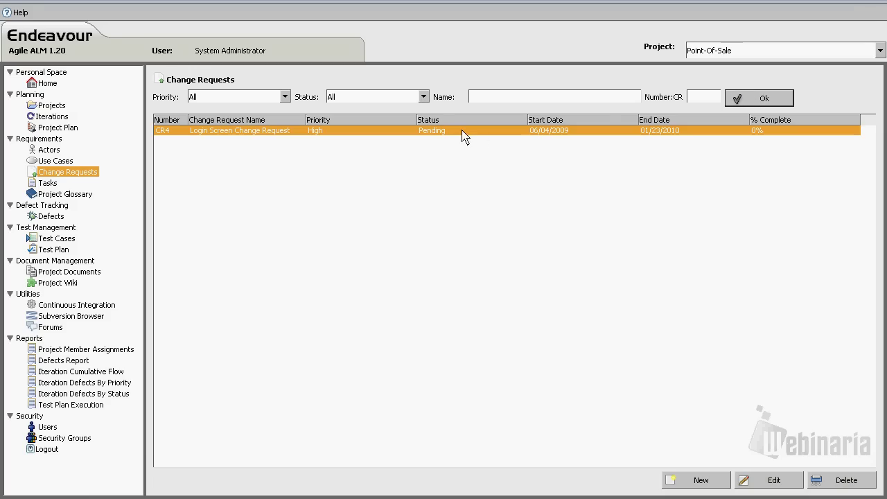
double_click(527, 135)
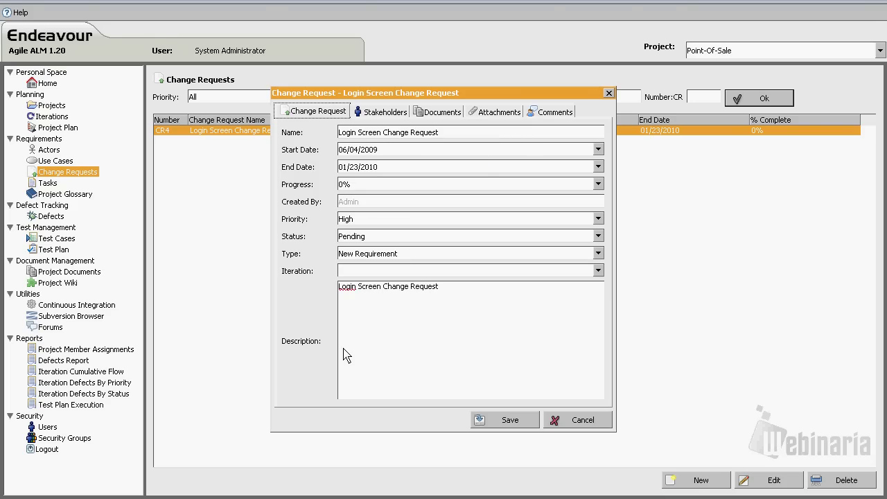
Step: Try assigning Admin (System Administrator) as a stakeholder of the Login Screen Change Request
click(392, 116)
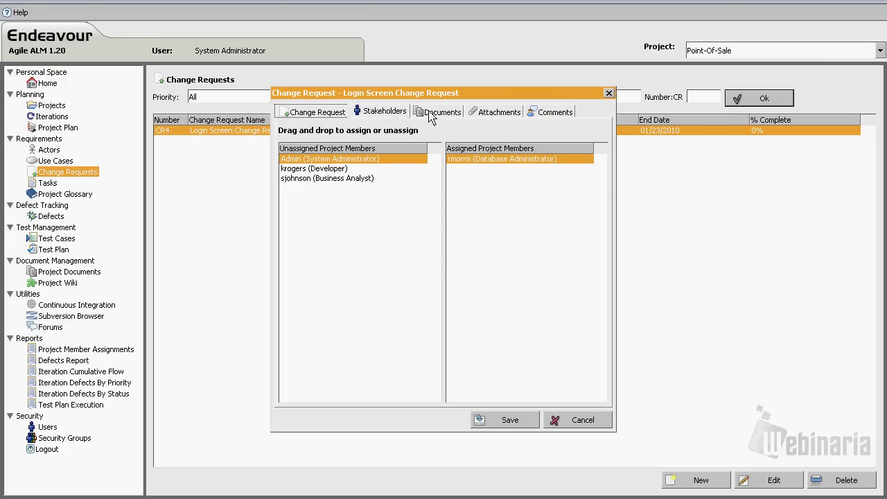
drag(335, 158, 499, 187)
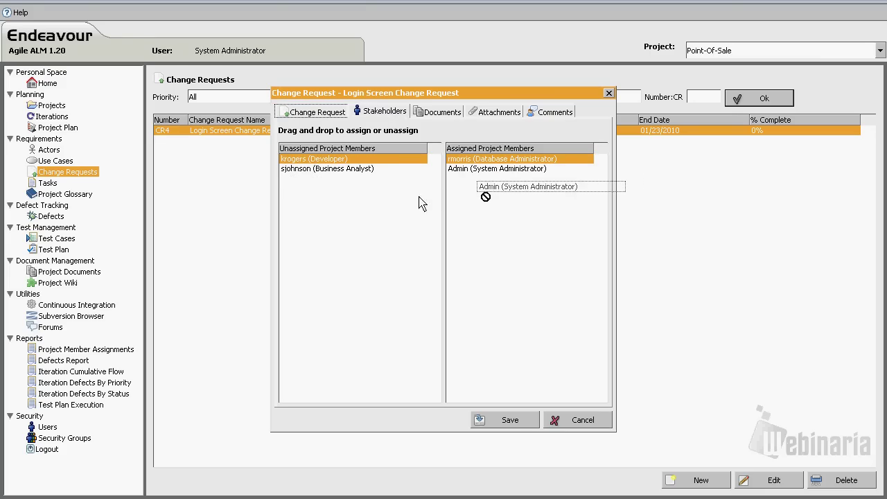
drag(418, 196, 414, 182)
Step: Look at the change request's documents, attachments and comments, and close it without saving
click(437, 111)
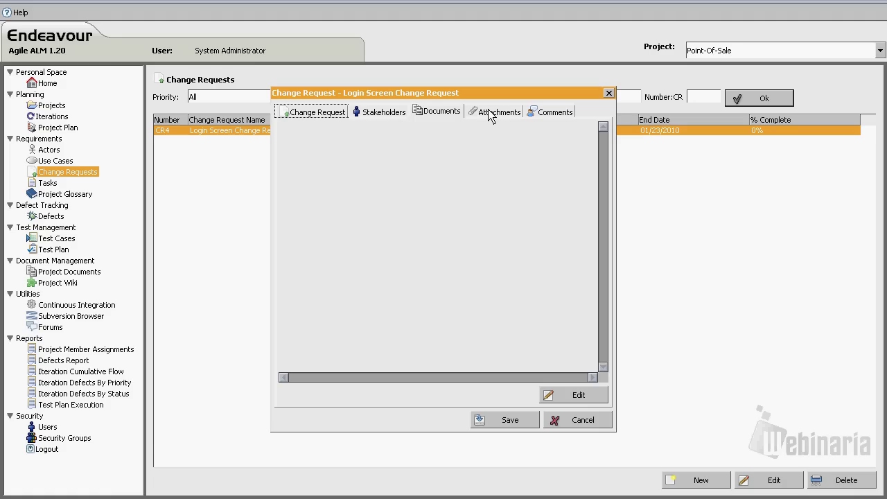
click(490, 114)
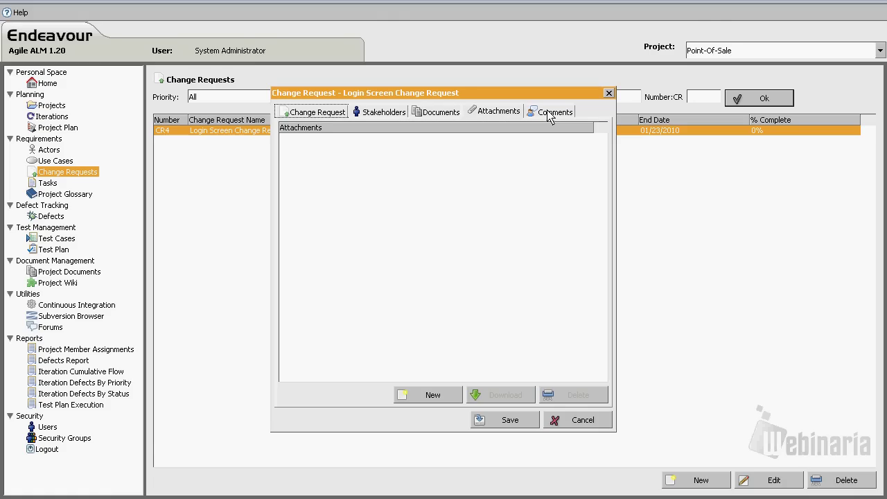
click(548, 114)
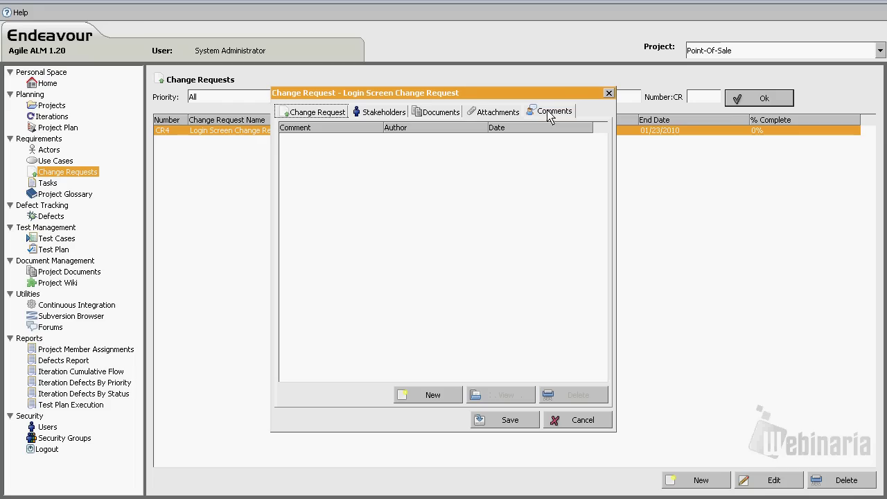
click(566, 422)
Step: List all tasks of the project and open the Database privileges task to view its details
click(55, 185)
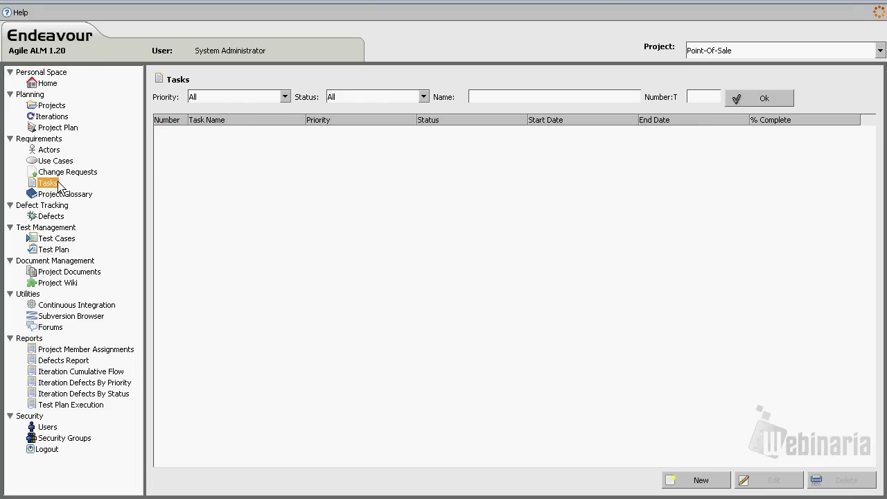
click(738, 97)
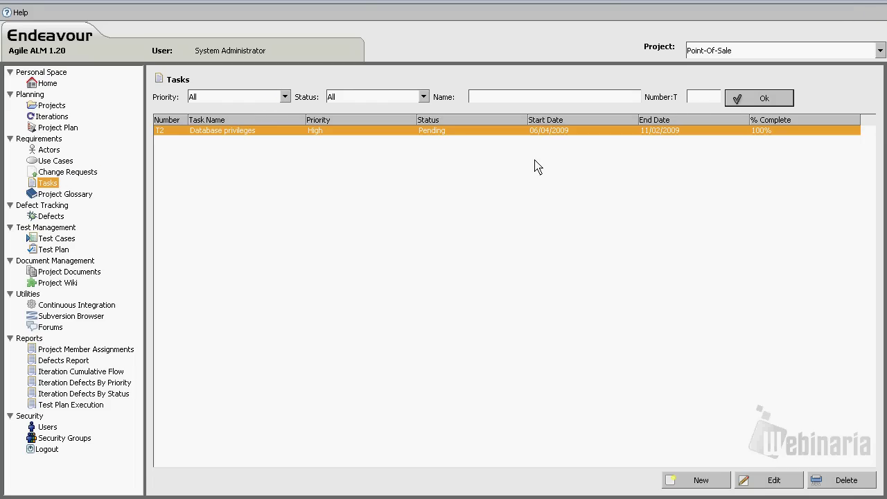
double_click(462, 131)
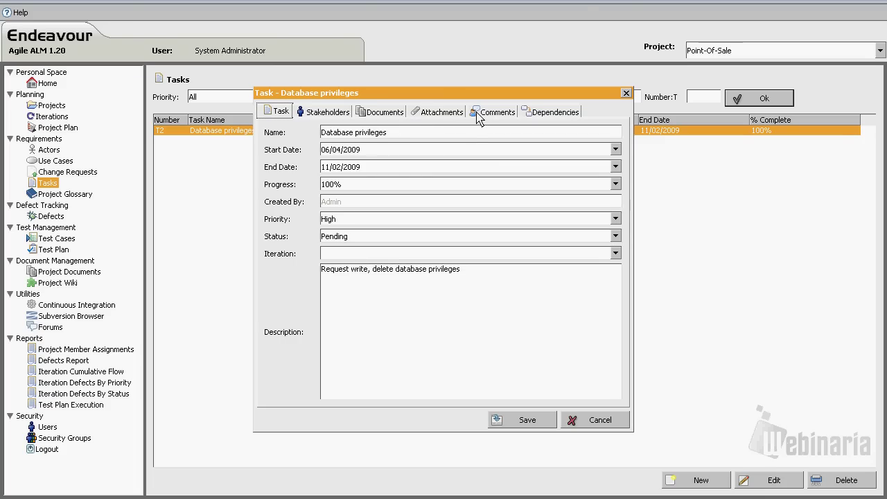
Step: Look at the task's dependencies and the predecessor and type options for a new dependency, and close without saving
click(547, 112)
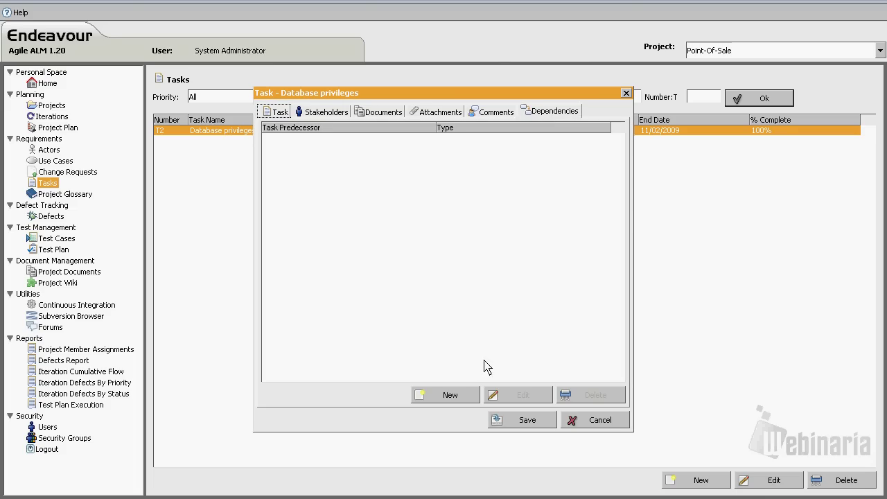
click(457, 394)
click(511, 250)
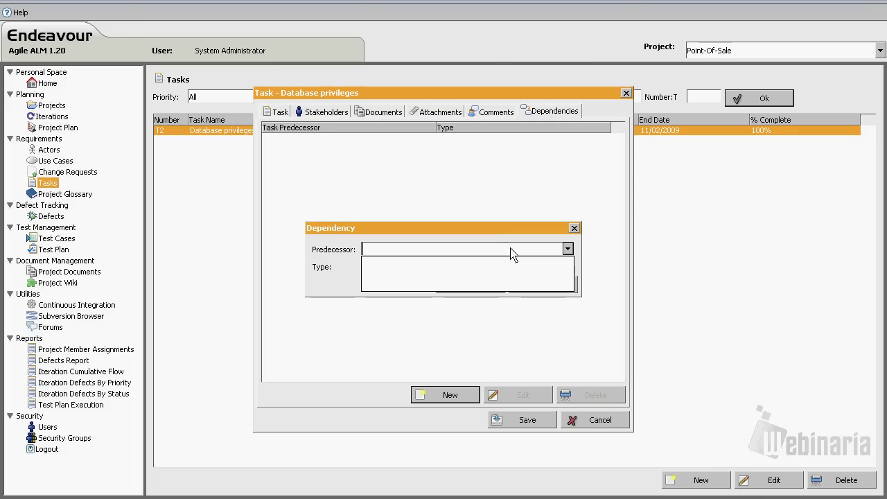
click(470, 249)
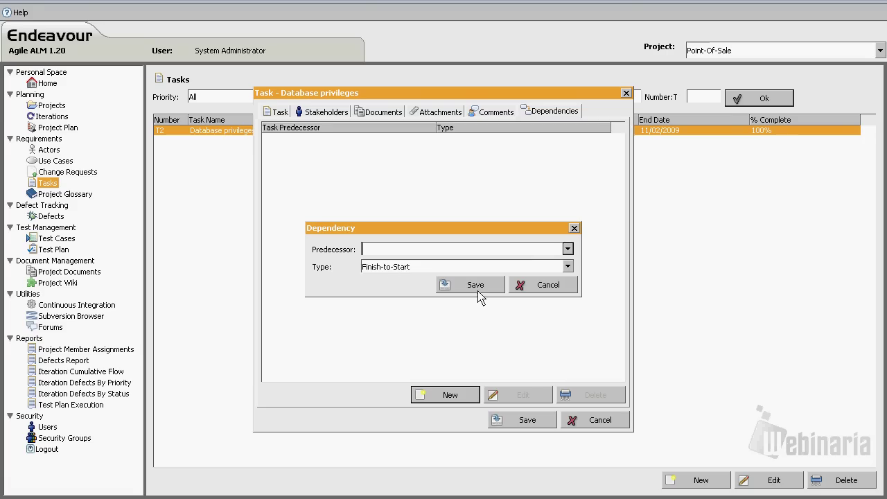
click(466, 269)
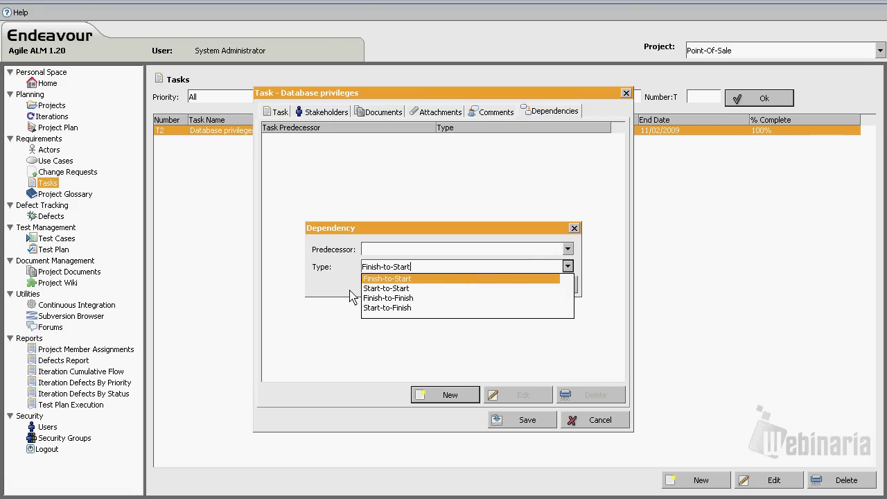
click(379, 270)
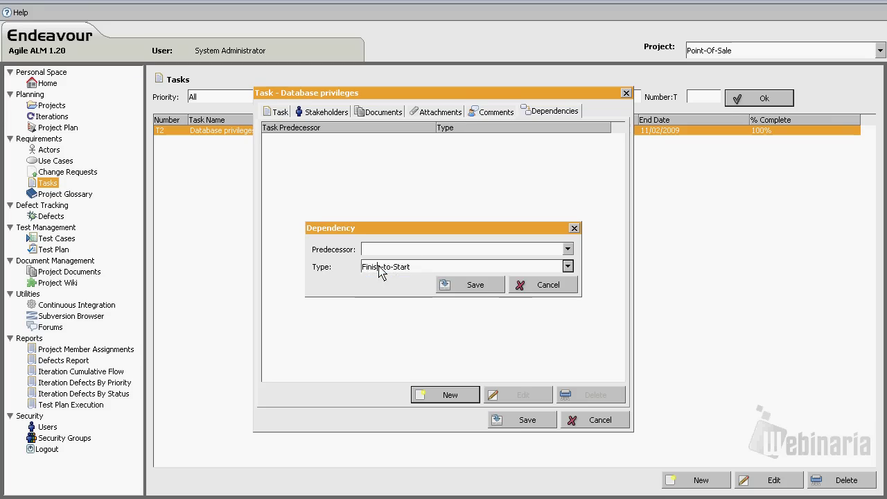
click(533, 287)
click(580, 420)
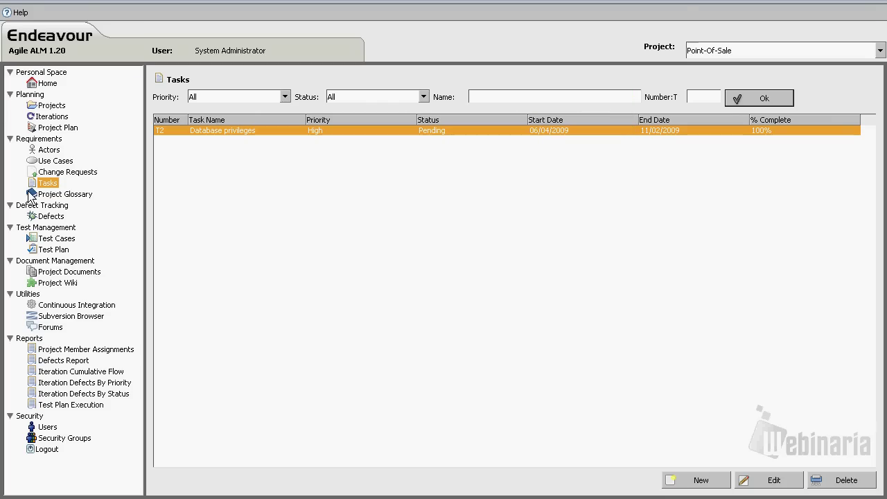
Step: View the Credit Application and Goods terms in the project glossary, and look over the glossary's print preview
click(70, 197)
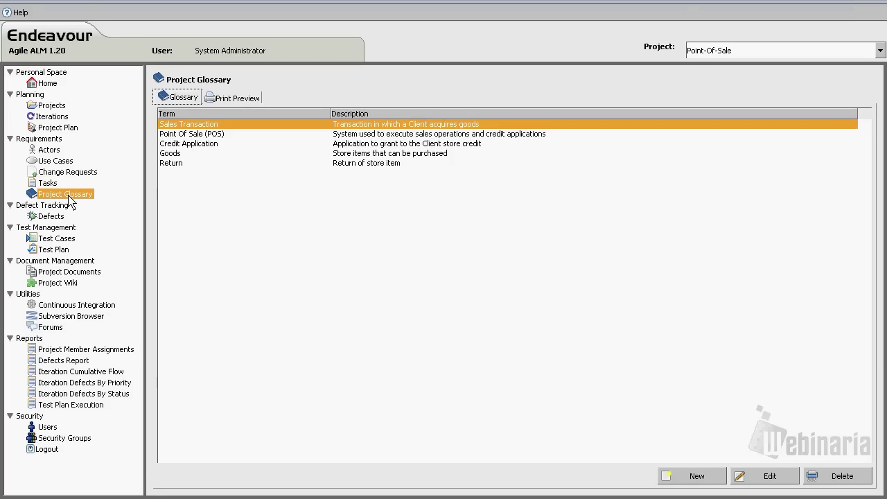
double_click(359, 145)
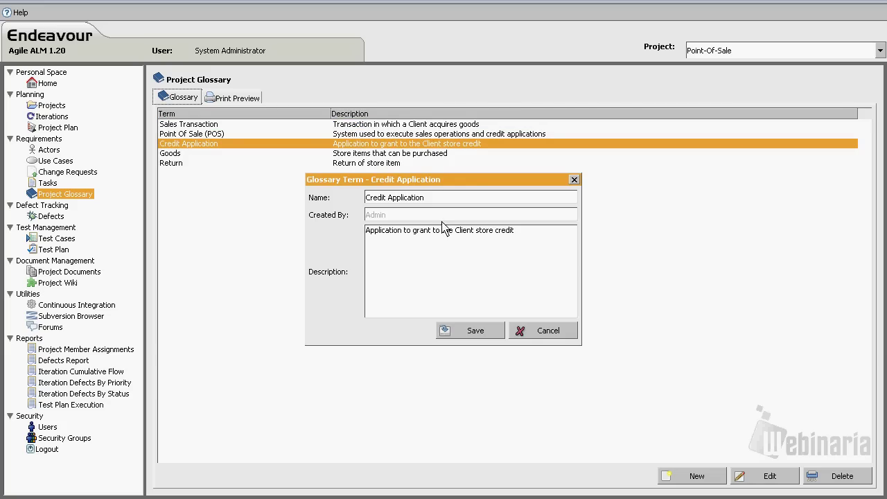
click(574, 179)
double_click(442, 156)
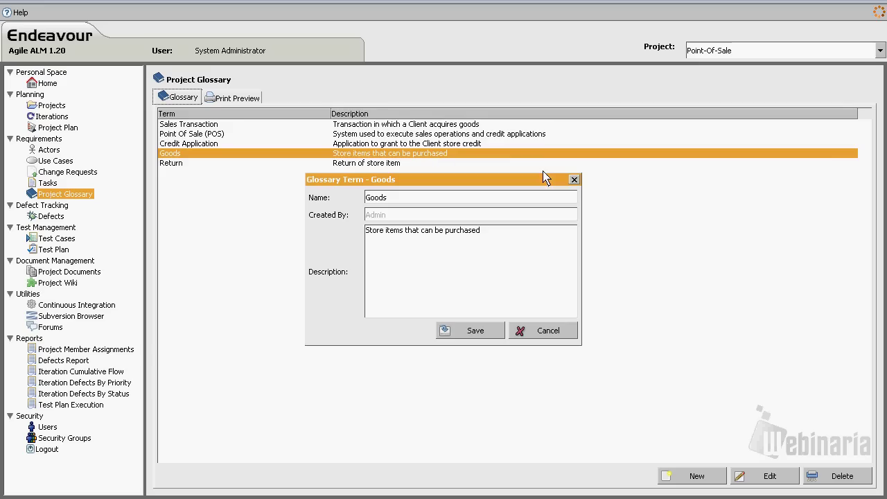
click(574, 181)
click(247, 101)
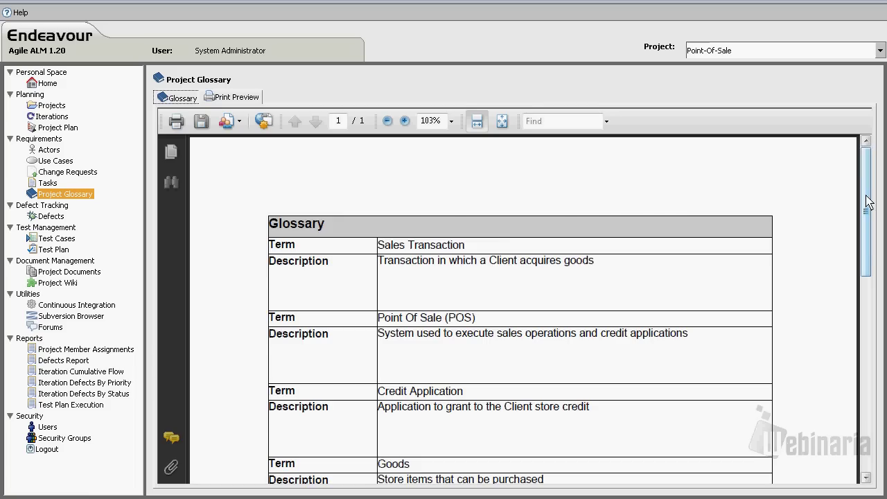
drag(866, 198, 865, 162)
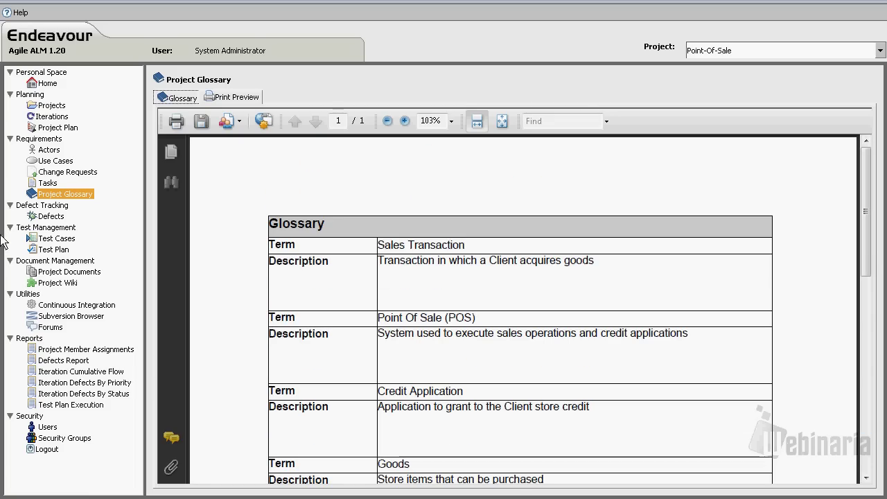
Step: Look at the Store inventory defect's details, stakeholders, documents, attachments and comments, and close it without saving
click(44, 218)
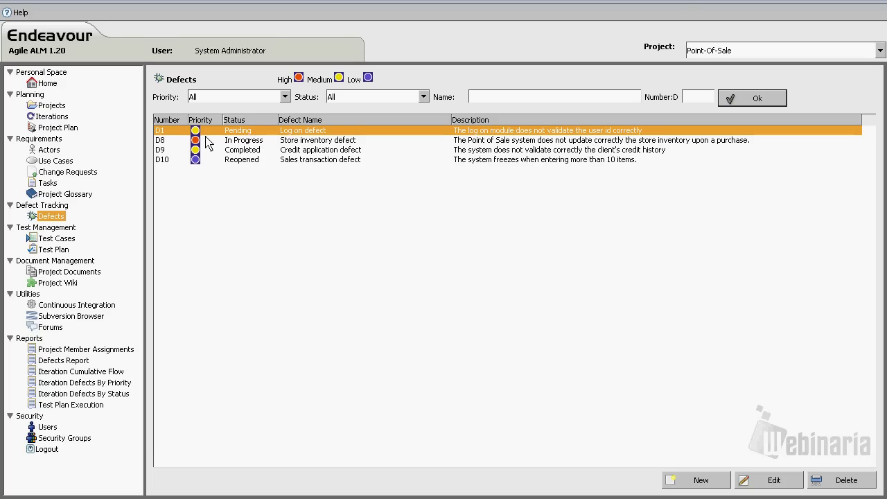
double_click(275, 143)
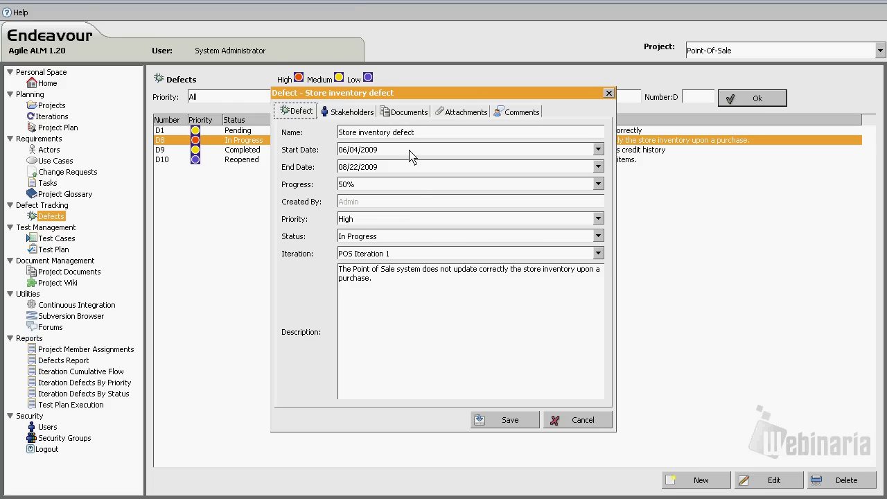
click(372, 116)
click(409, 115)
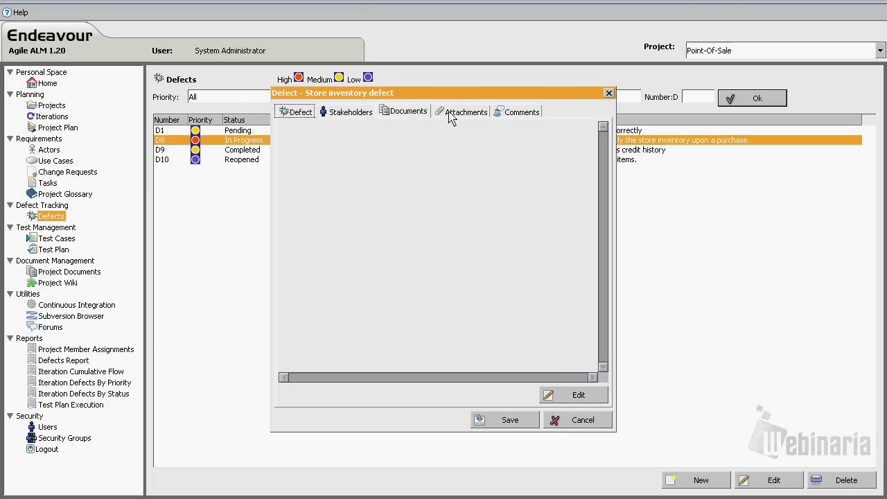
click(455, 114)
click(369, 117)
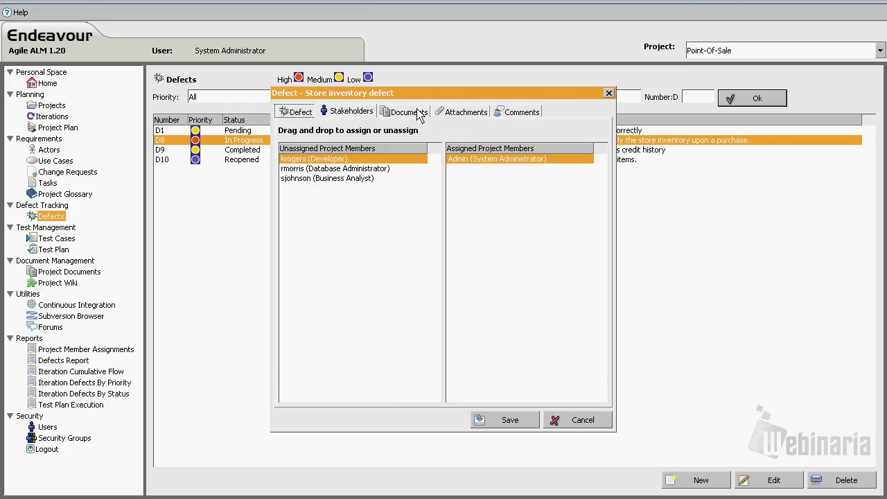
click(420, 115)
click(469, 113)
click(516, 111)
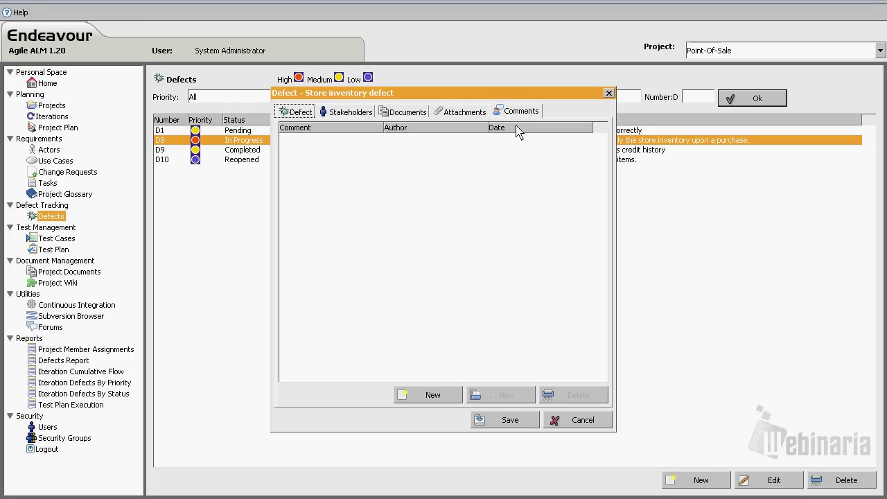
click(570, 422)
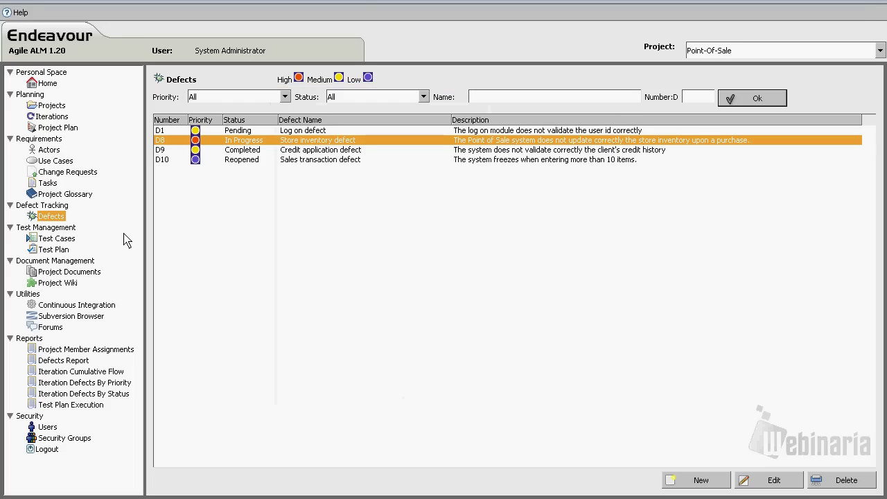
Step: List all test cases and look at the details, steps and comments of Check out item test case without saving
click(57, 239)
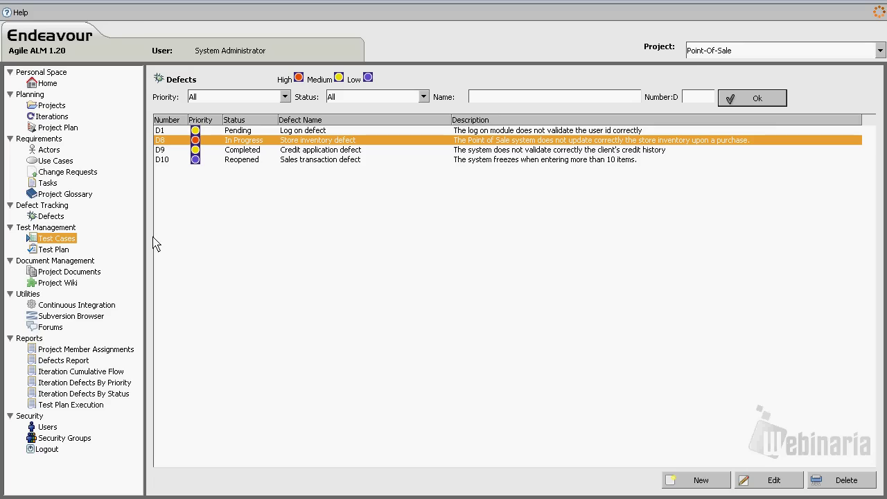
click(459, 101)
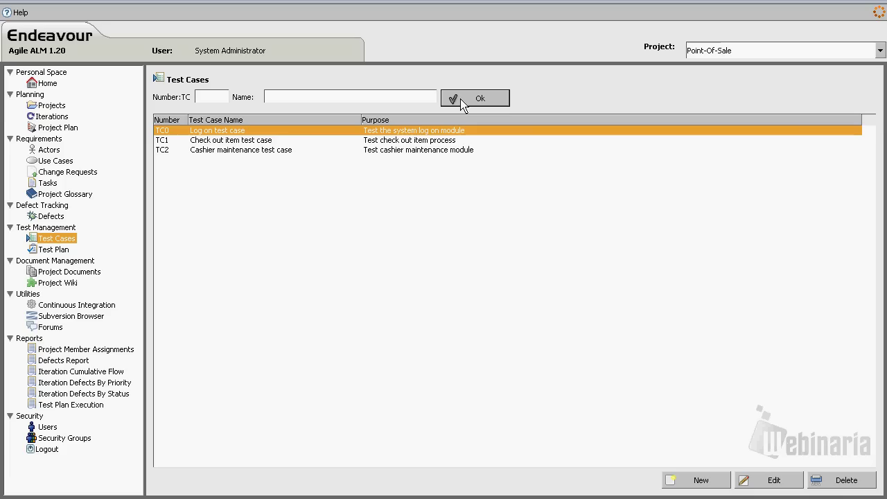
double_click(430, 141)
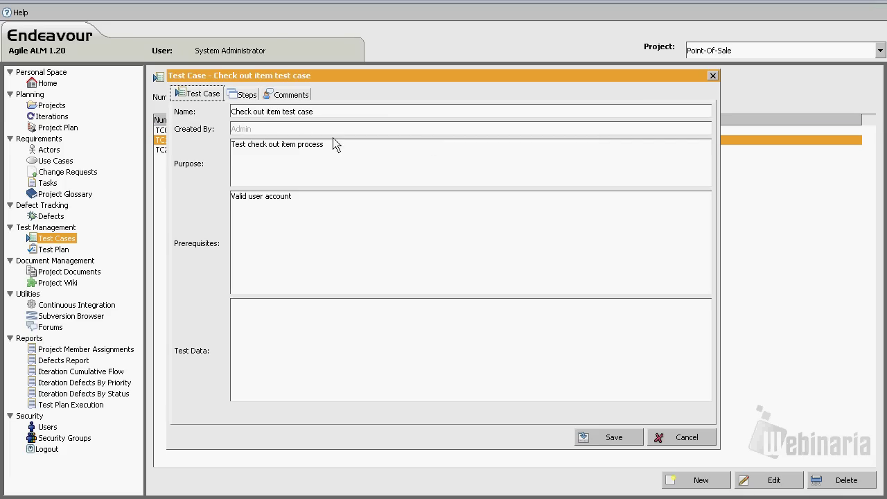
click(302, 241)
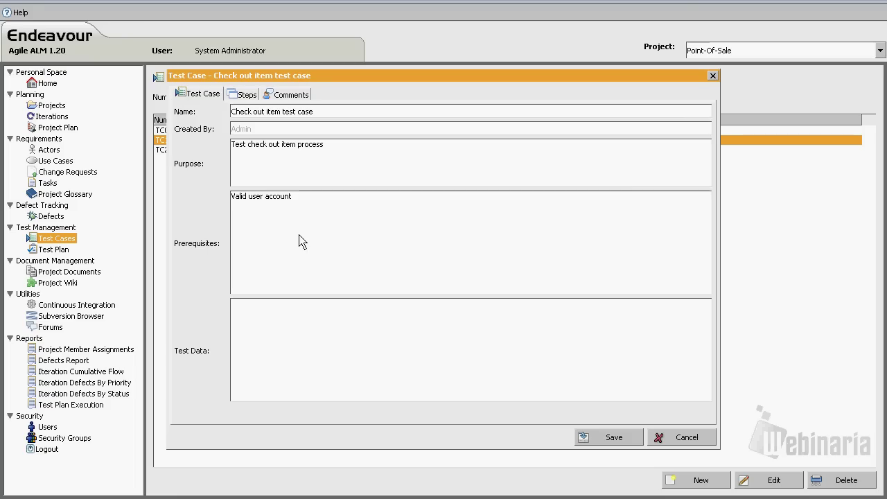
click(247, 94)
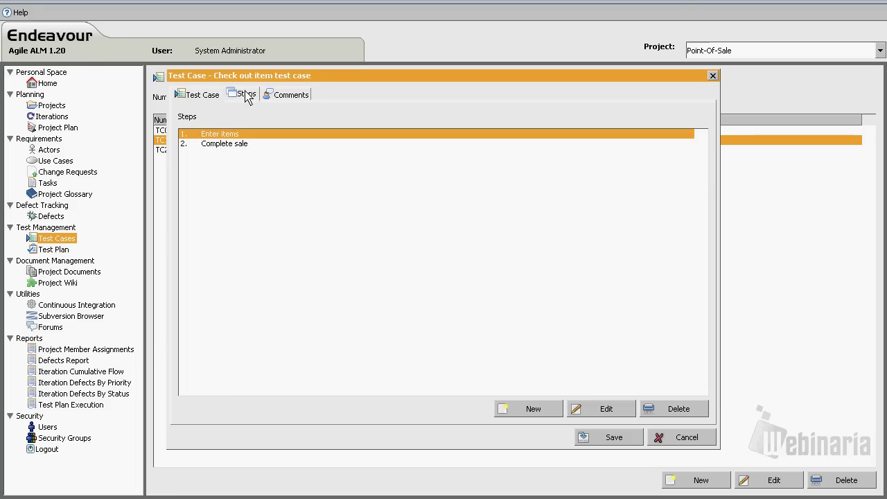
click(255, 145)
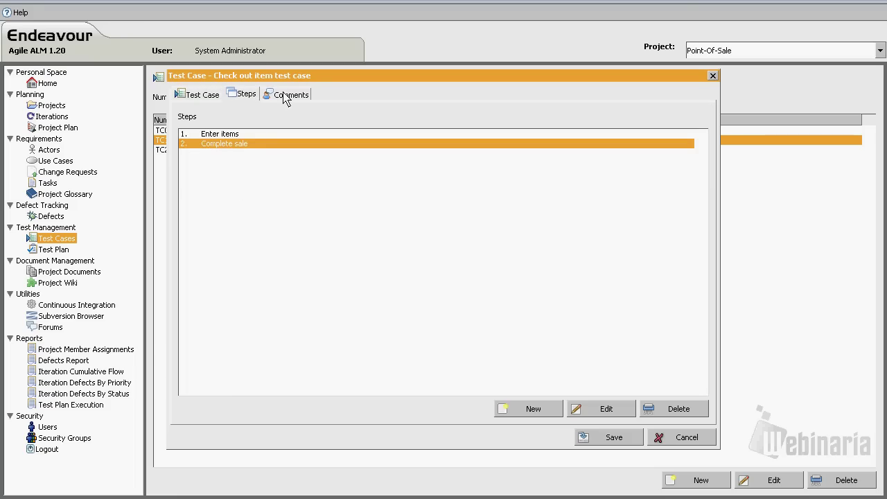
click(286, 94)
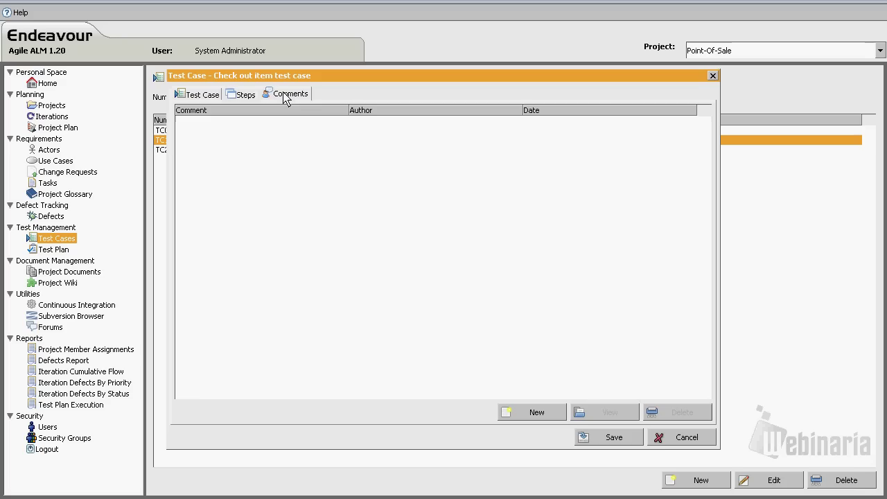
click(663, 439)
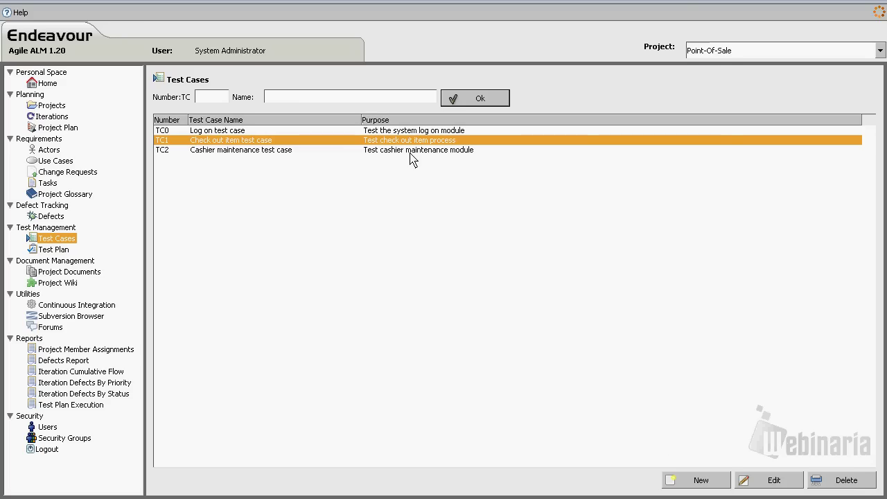
Step: Open the Point Of Sale Test Case test plan and expand all its folders to view their test cases
click(53, 251)
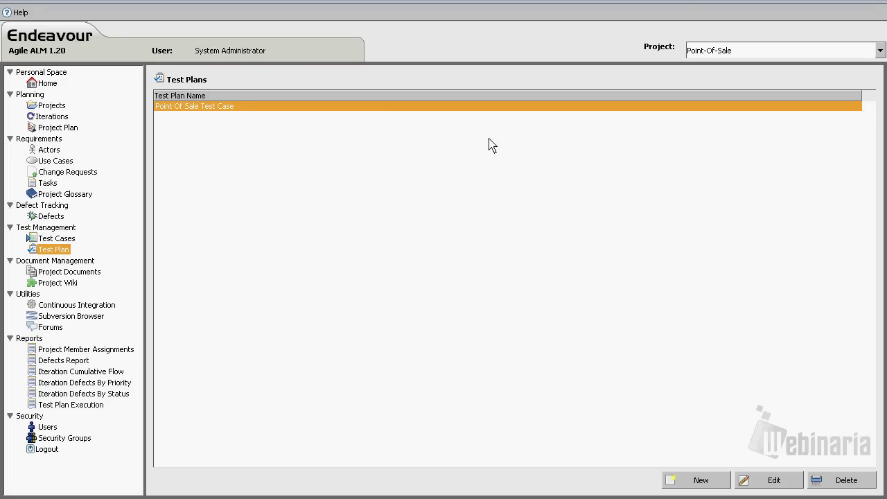
double_click(381, 107)
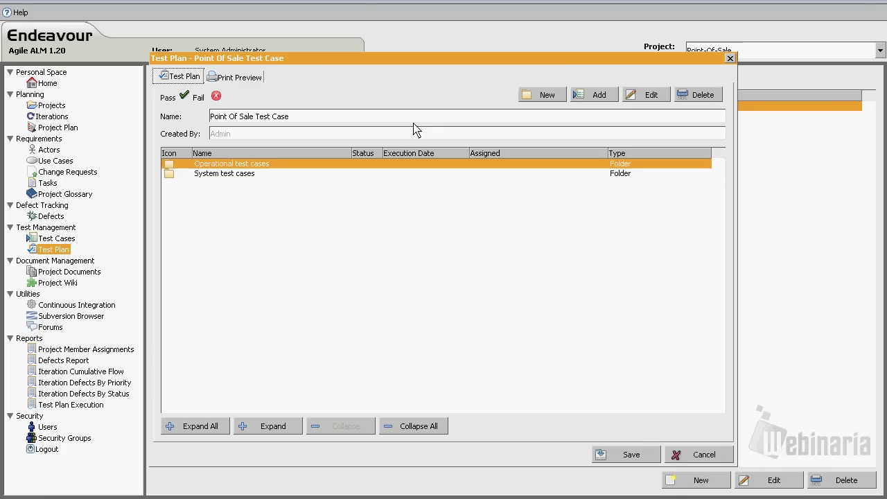
click(215, 426)
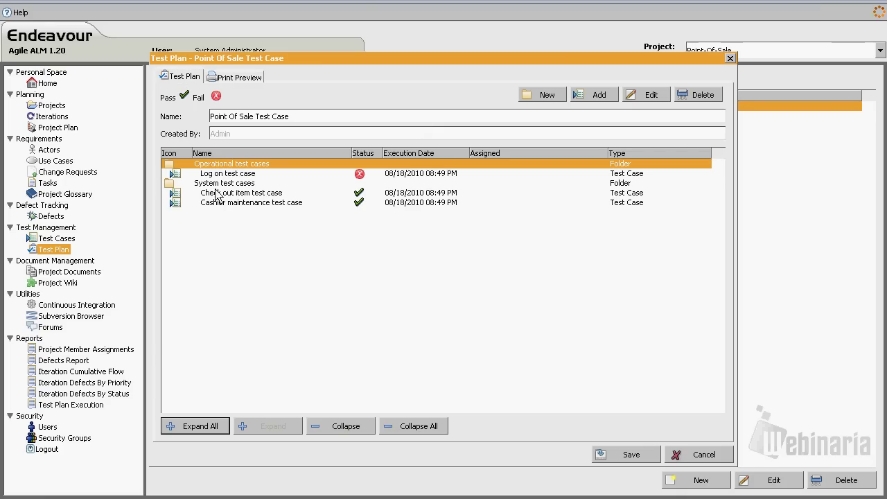
click(222, 184)
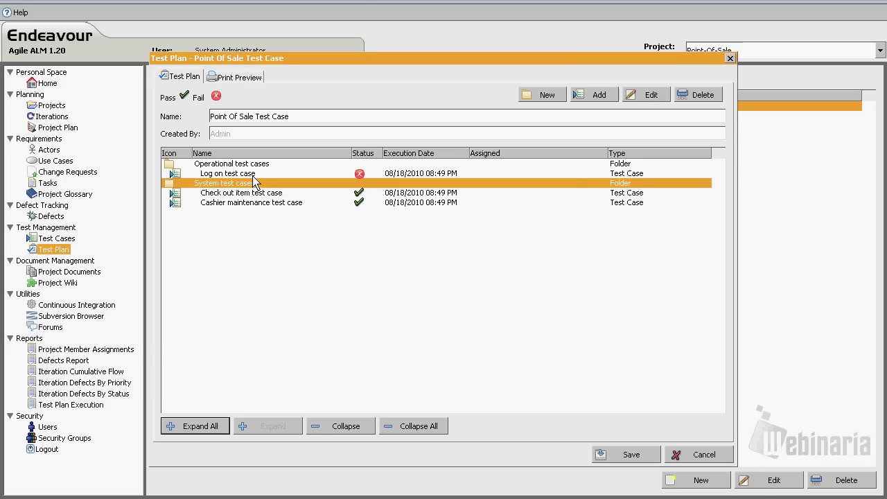
Step: Look at the Log on test case's status options and steps, and view the test plan's print preview without saving anything
click(248, 175)
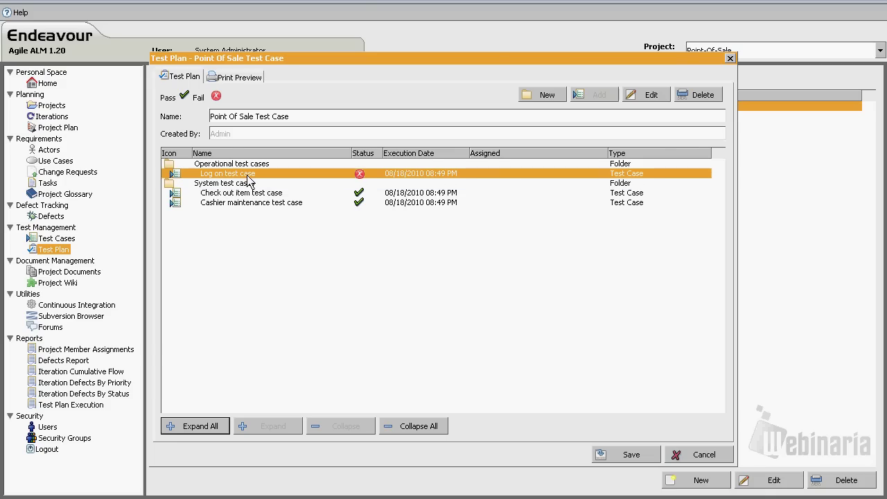
double_click(248, 174)
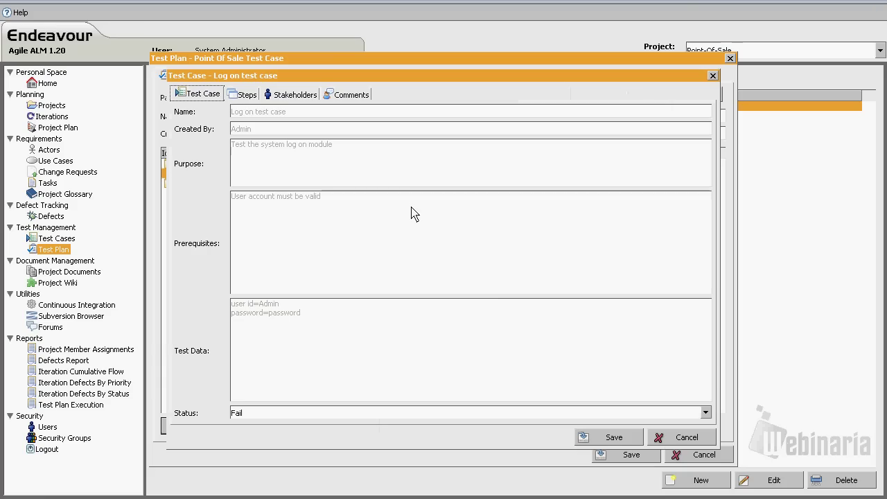
click(374, 414)
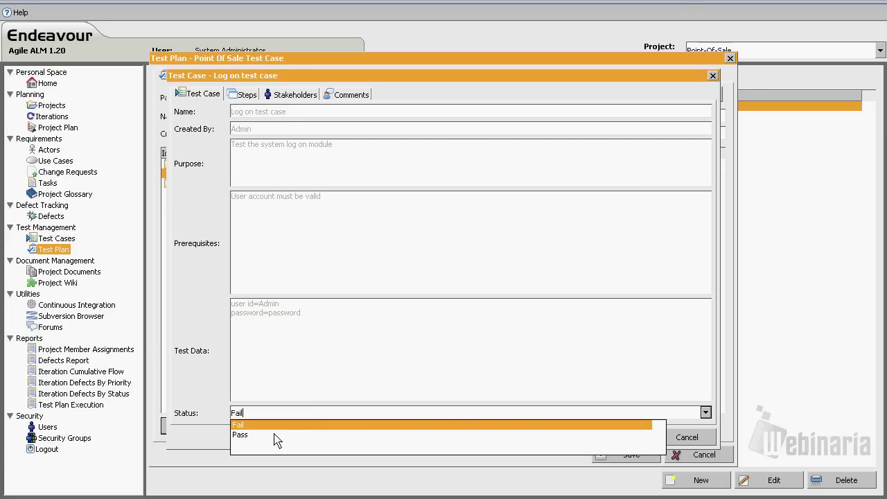
click(247, 95)
click(673, 436)
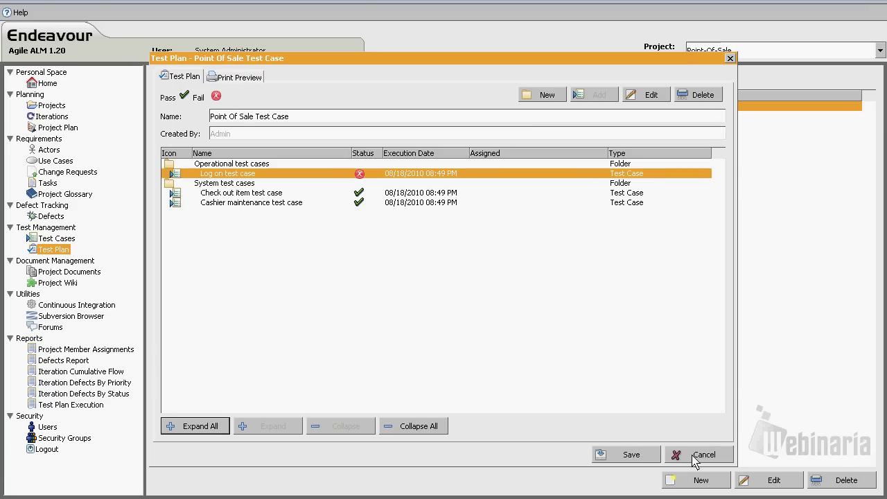
click(239, 77)
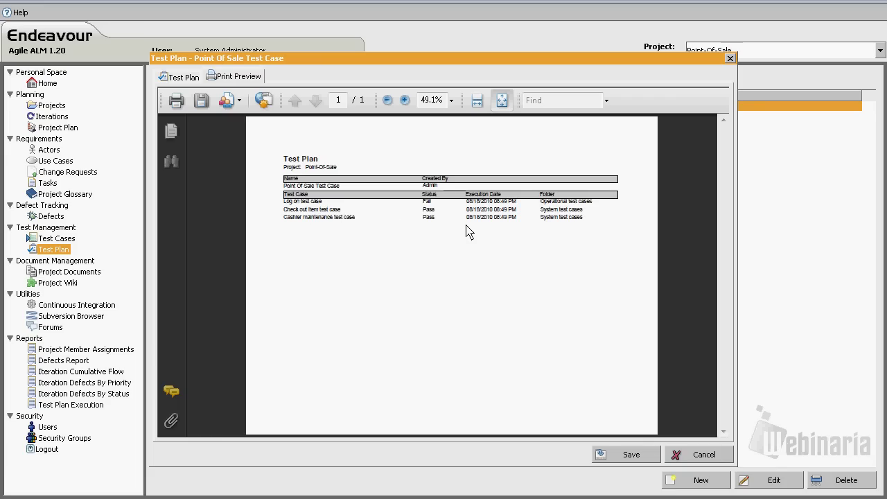
click(698, 450)
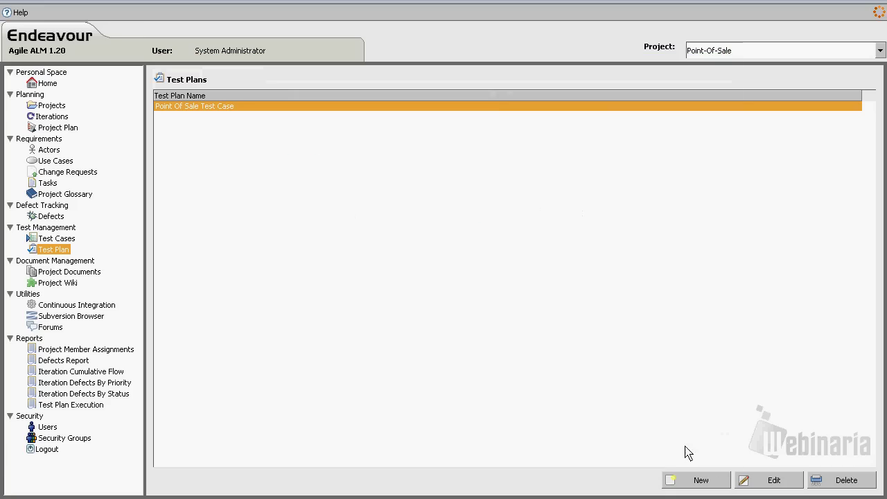
Step: List the project documents and look at the new document form and its file selection, without adding a document
click(74, 274)
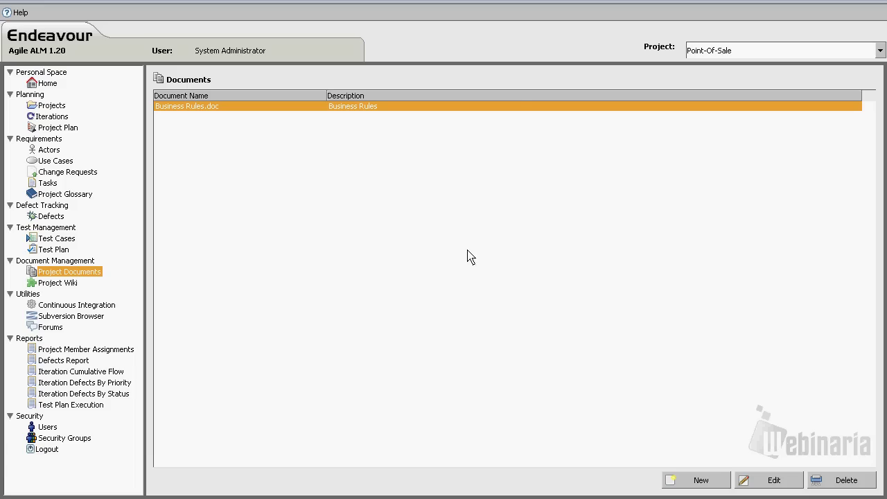
click(701, 480)
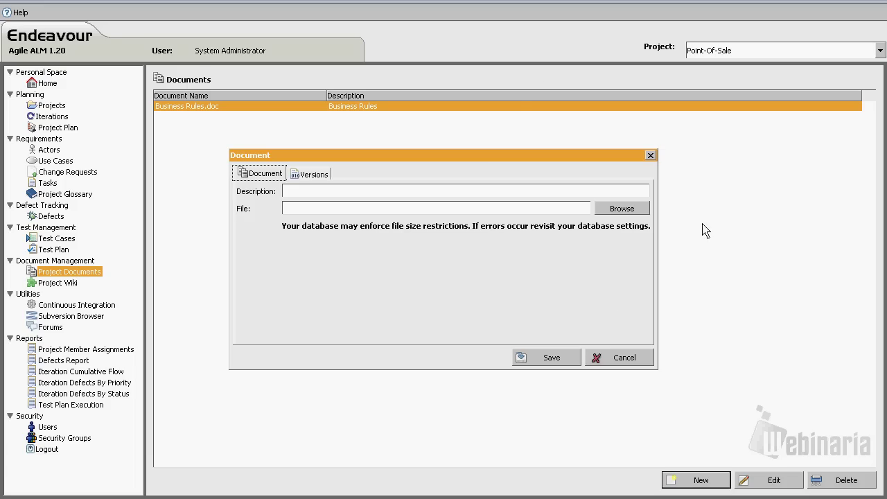
click(645, 212)
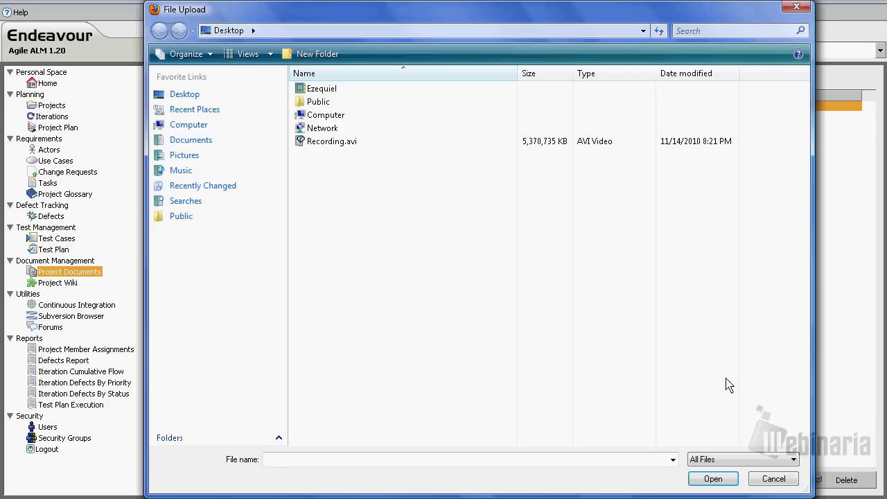
click(773, 481)
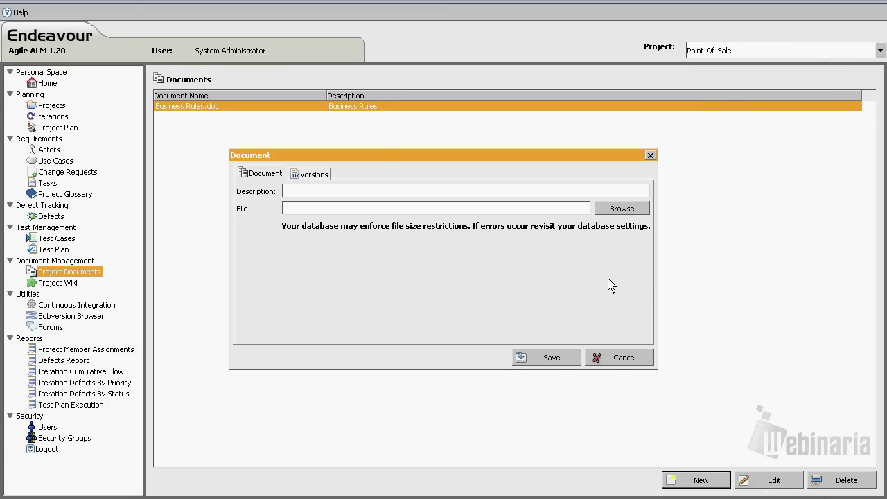
click(617, 357)
Step: Look at the versions of Business Rules.doc and the download options for version 0, and close without saving
double_click(421, 113)
click(317, 175)
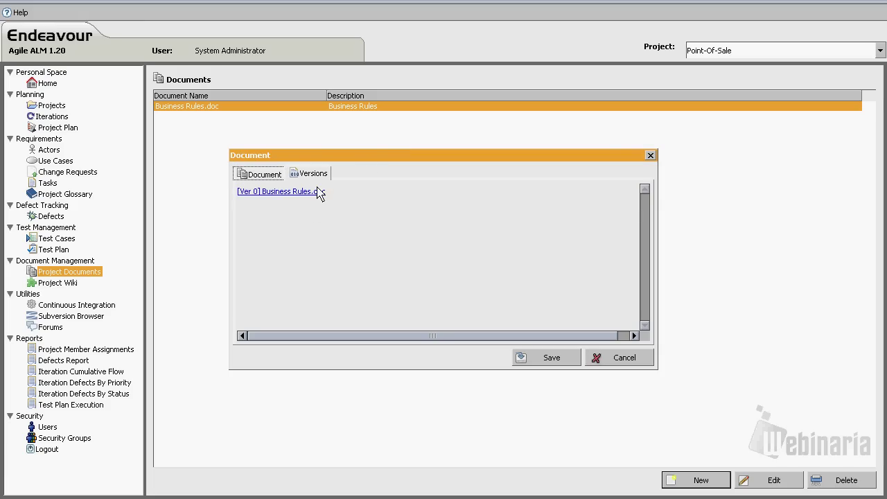
click(260, 176)
click(321, 174)
click(315, 195)
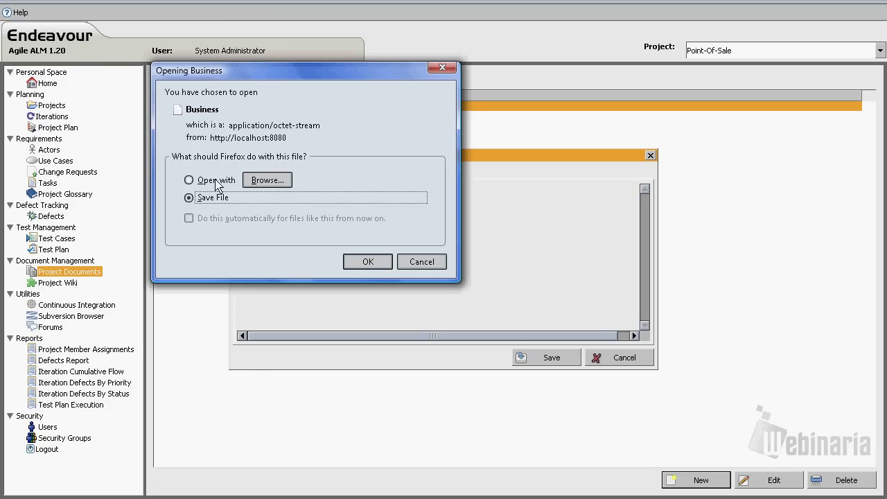
click(414, 265)
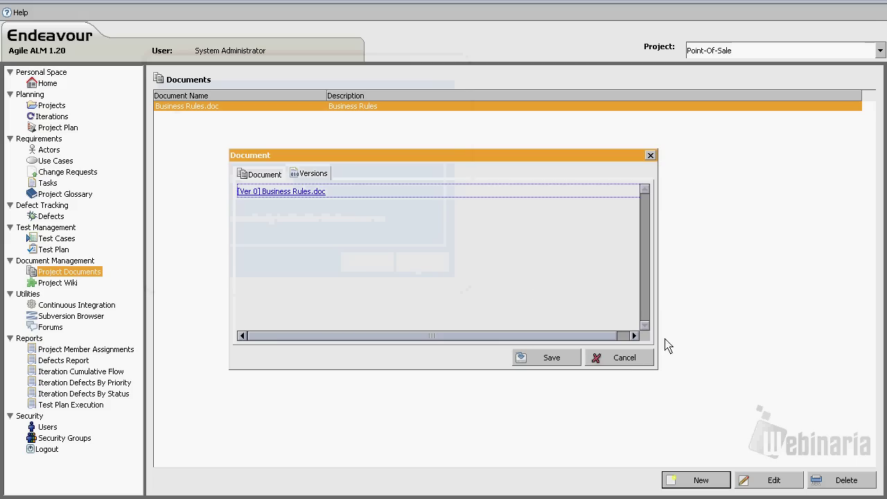
click(632, 354)
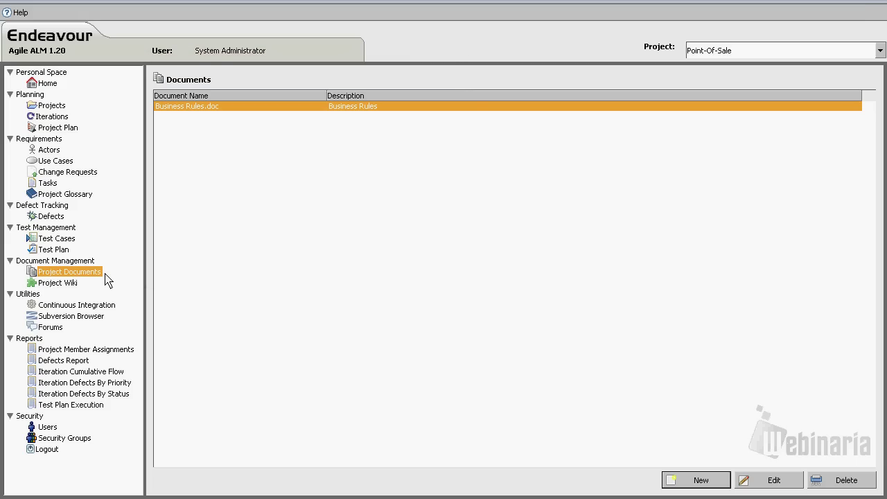
Step: View the Point-Of-Sale project wiki and the Hudson continuous integration page
click(58, 282)
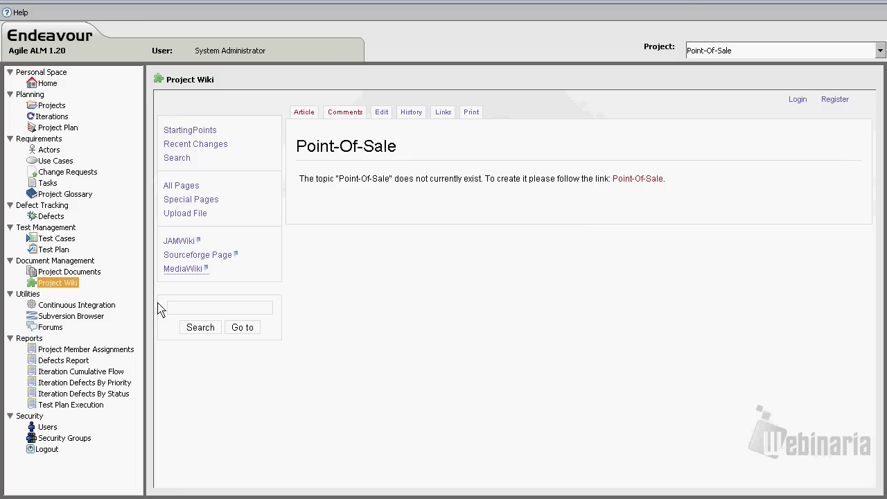
click(79, 308)
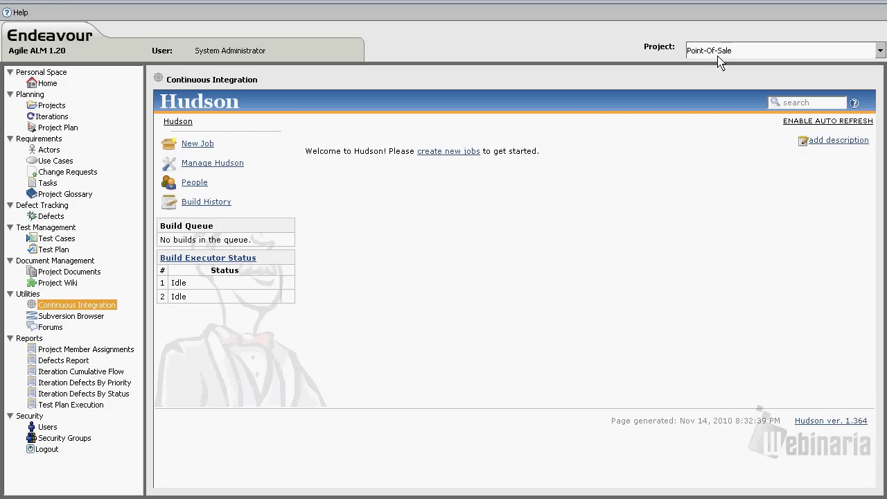
Step: Create a new project named Test with the description Test and save it
click(61, 107)
click(693, 481)
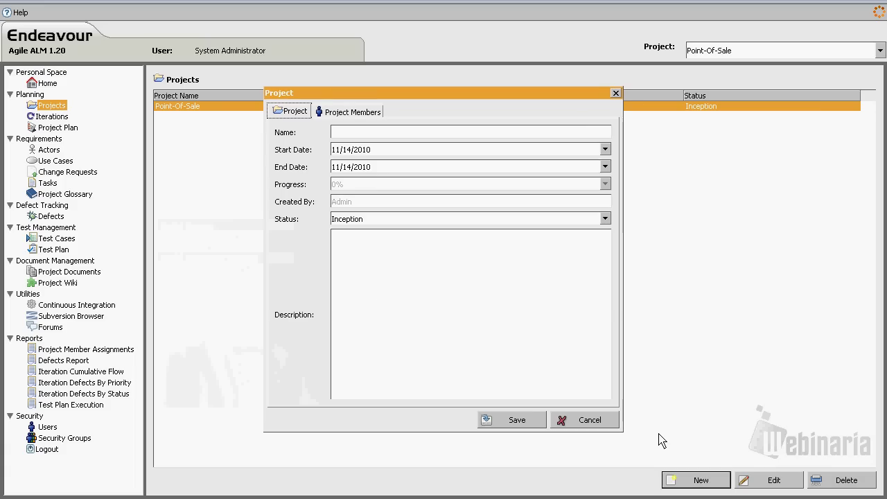
click(395, 133)
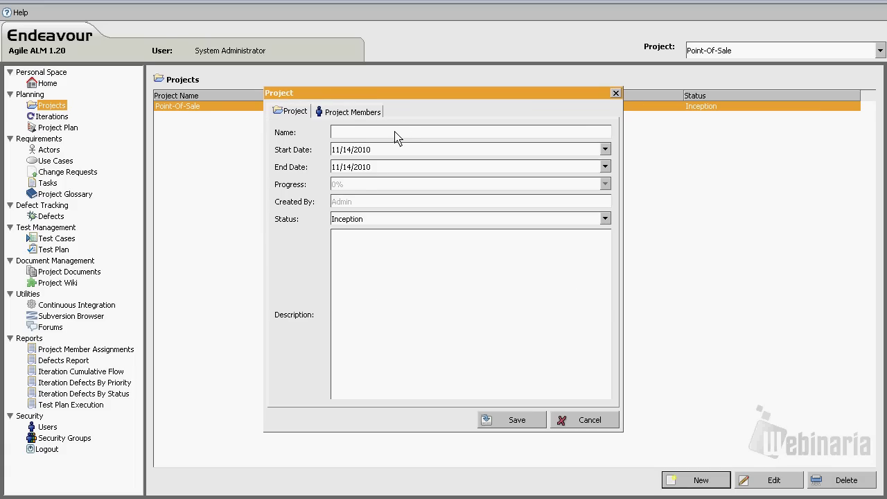
text(Test)
click(404, 307)
text(Test)
click(508, 420)
click(429, 276)
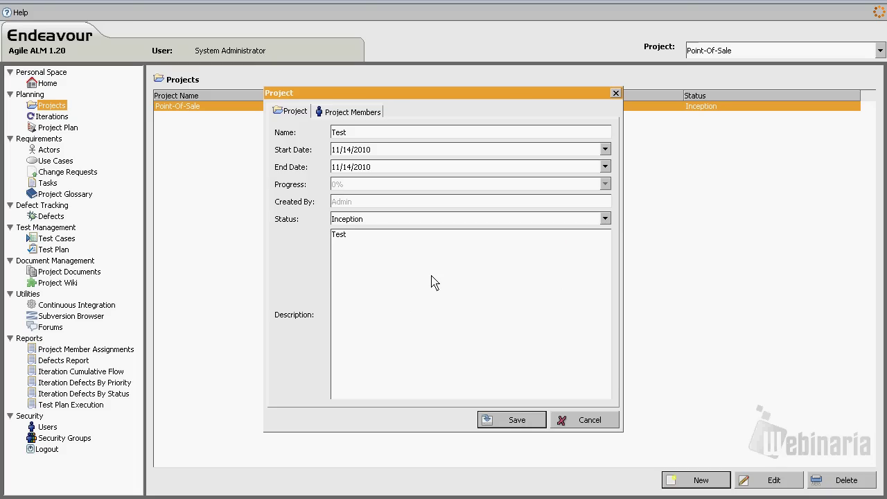
Step: View the Test project's job in continuous integration, and look at the repository in the Subversion browser
click(76, 307)
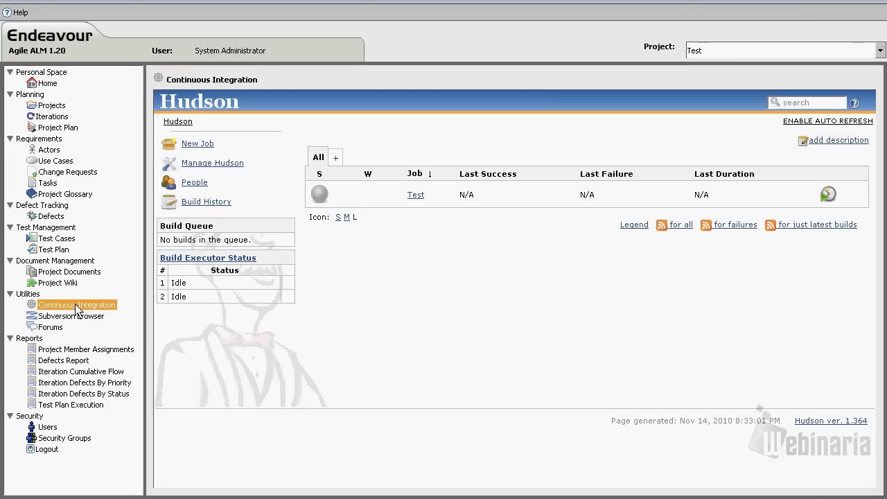
click(416, 195)
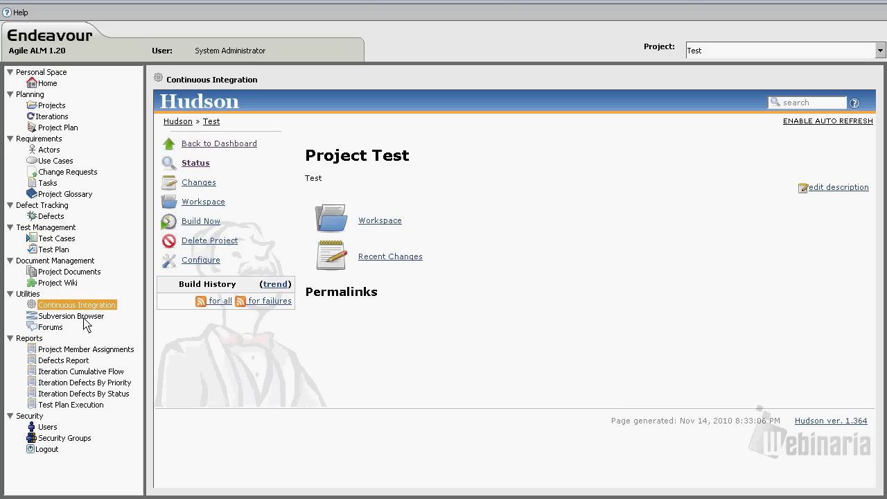
click(85, 321)
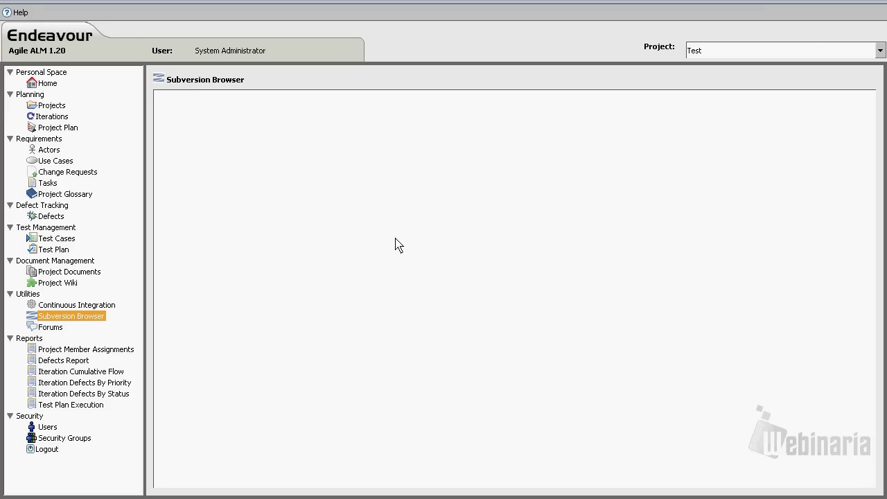
click(59, 317)
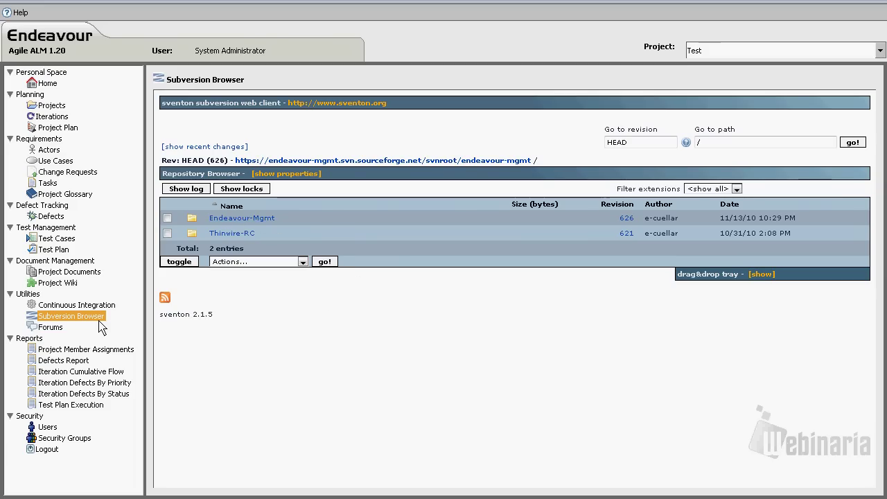
Step: Look over the project forums index page
click(52, 327)
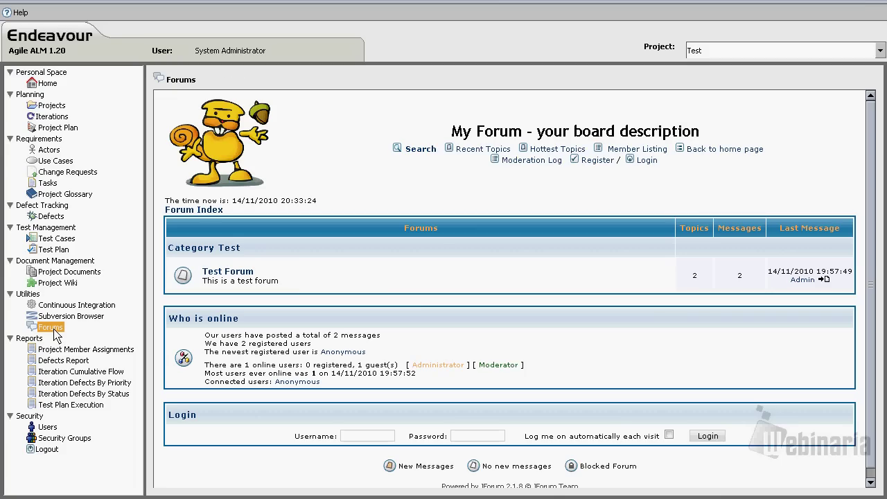
scroll(436, 304, down, 1)
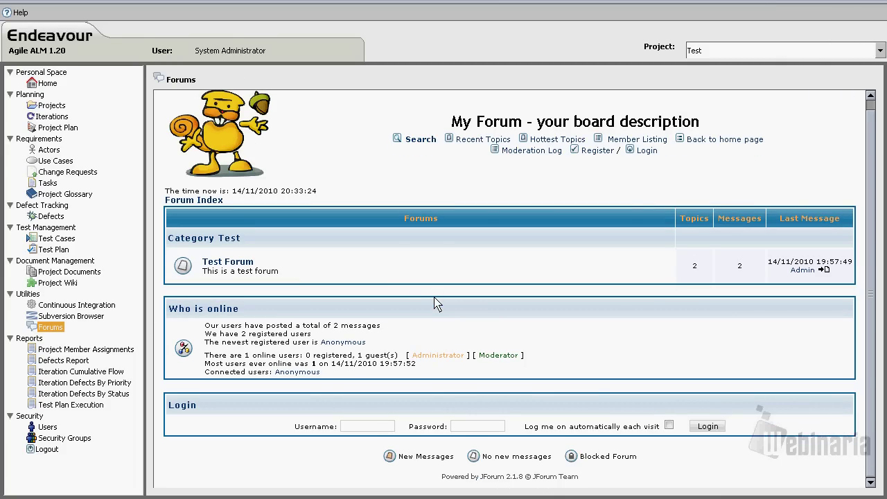
scroll(435, 304, up, 1)
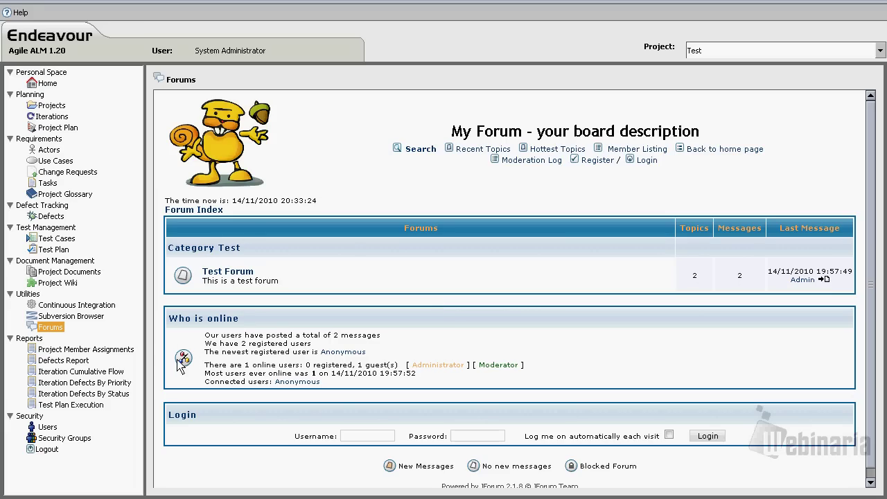
Step: Run the Project Member Assignments report with all filters set to All, and check the project member filter
click(106, 350)
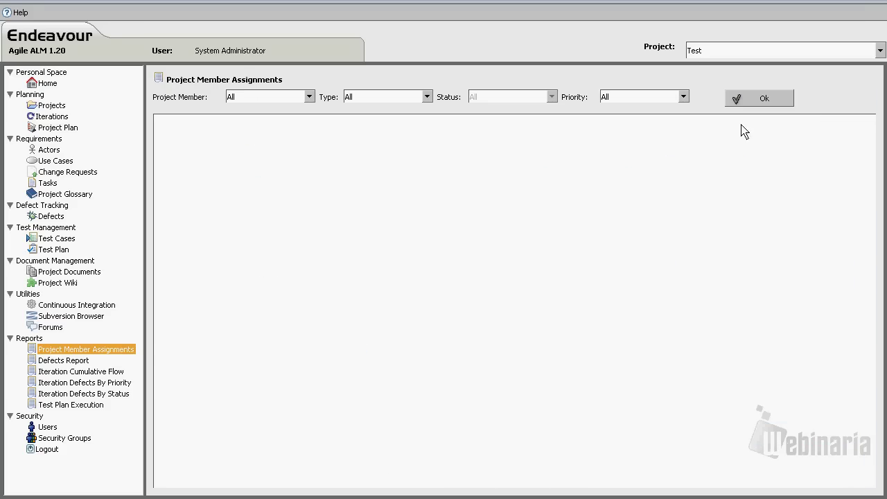
click(746, 98)
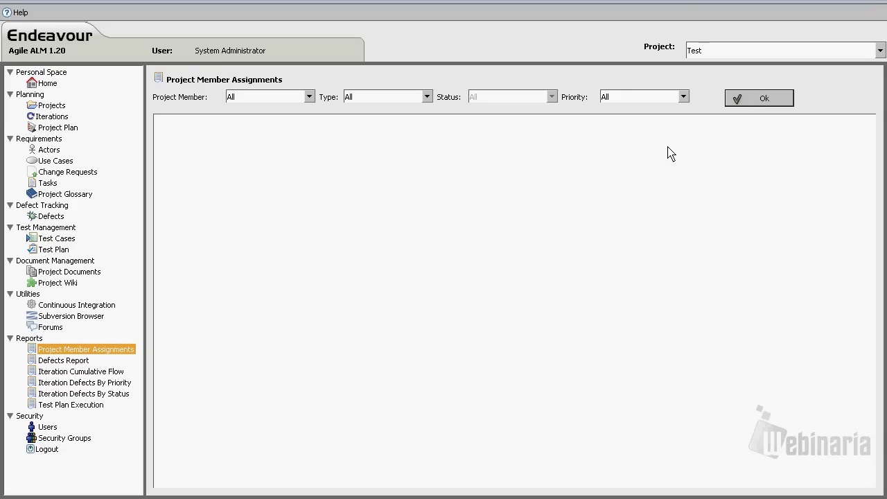
click(736, 101)
click(738, 101)
click(308, 99)
Step: View the defects report for the Test project, and switch the active project to Point-Of-Sale
click(67, 363)
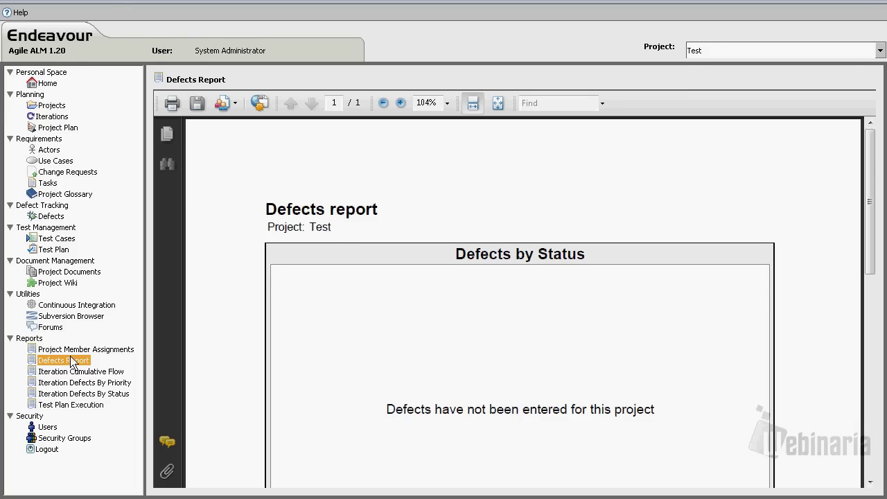
click(735, 56)
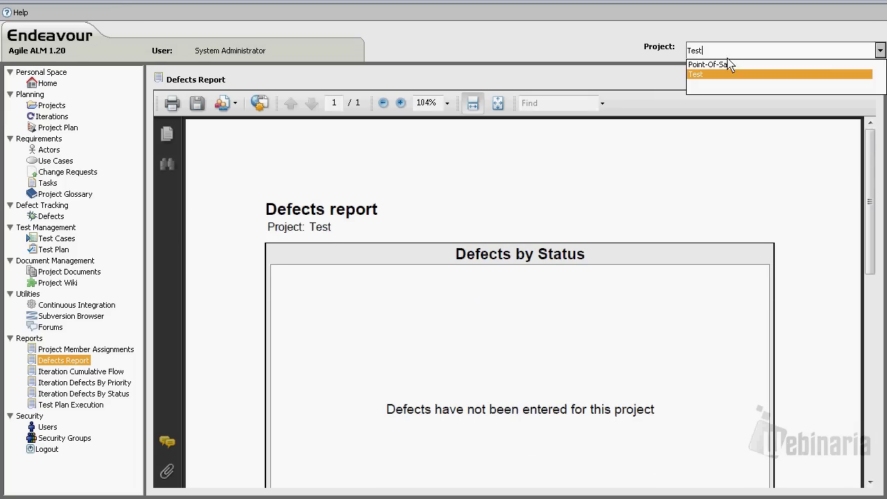
click(724, 64)
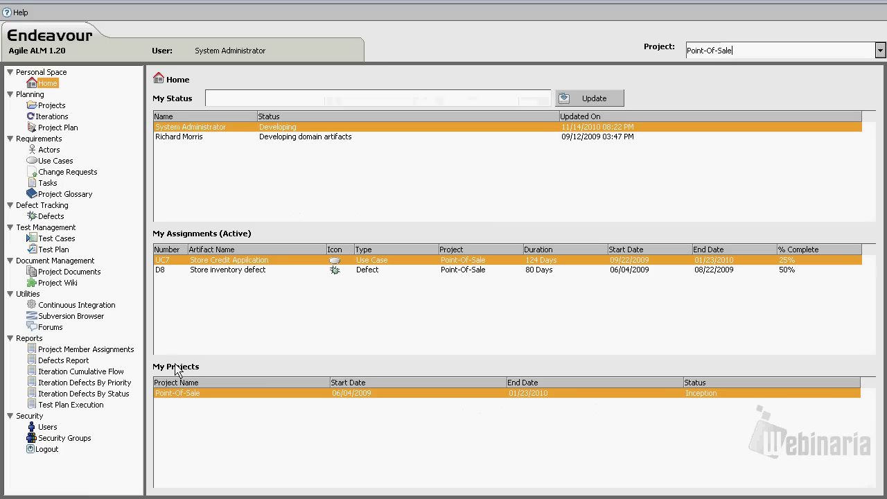
Step: Run the Point-Of-Sale Project Member Assignments report with all filters set to All, and examine the Defects Report's status and priority charts
click(86, 350)
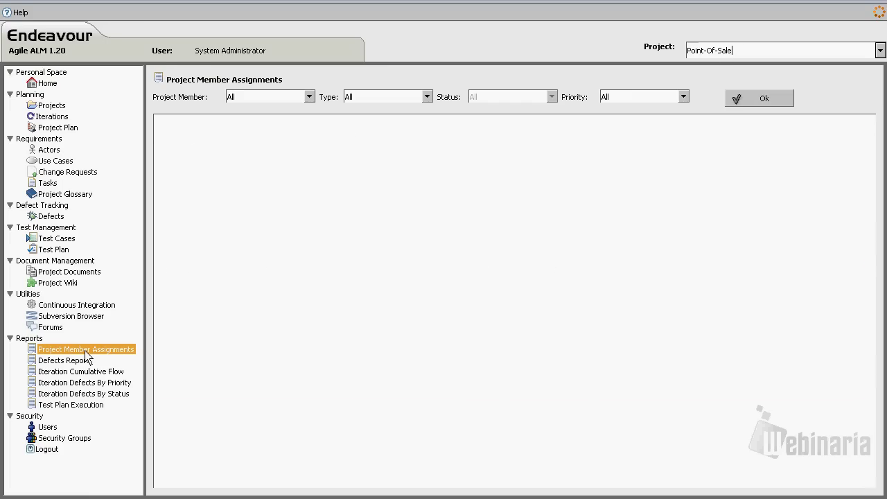
click(754, 104)
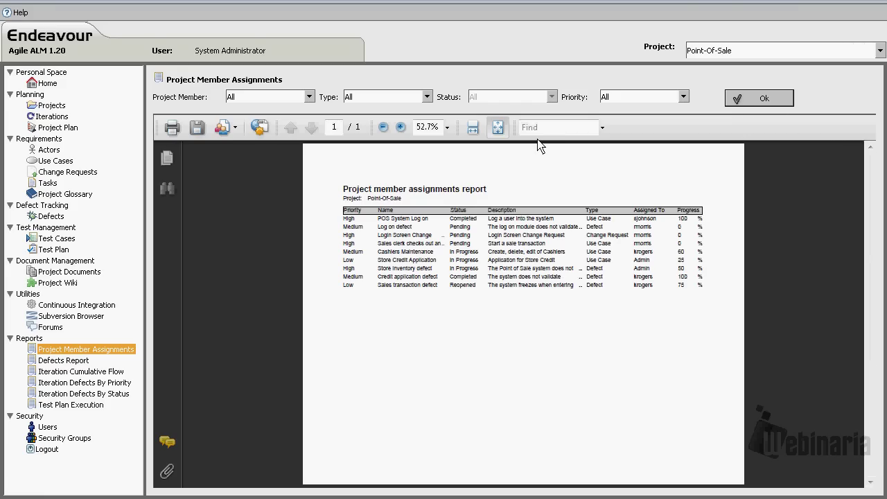
click(58, 361)
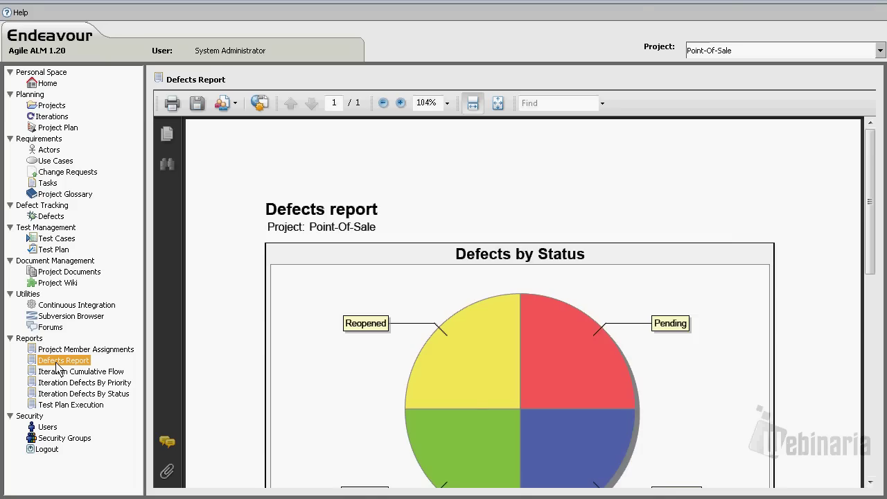
scroll(287, 424, down, 5)
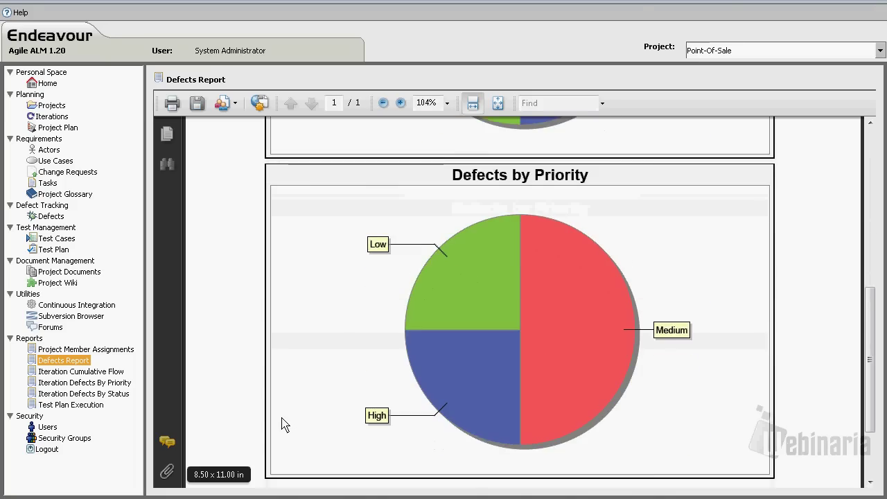
scroll(286, 424, up, 4)
scroll(282, 422, up, 2)
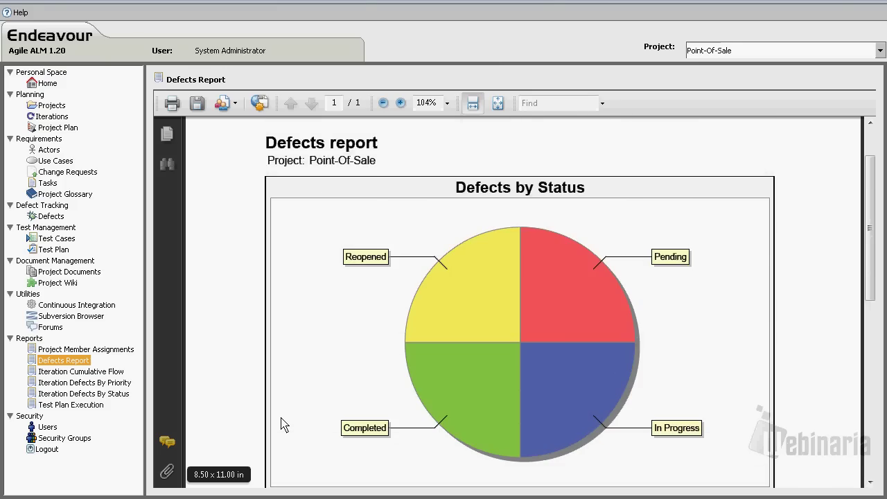
scroll(283, 421, down, 8)
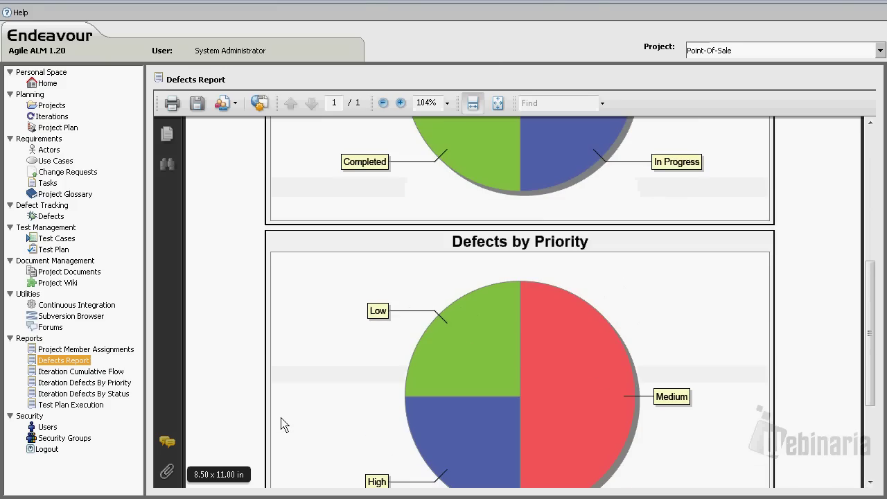
Step: View the Iteration Cumulative Flow report and the iteration defects reports by priority and by status
click(80, 373)
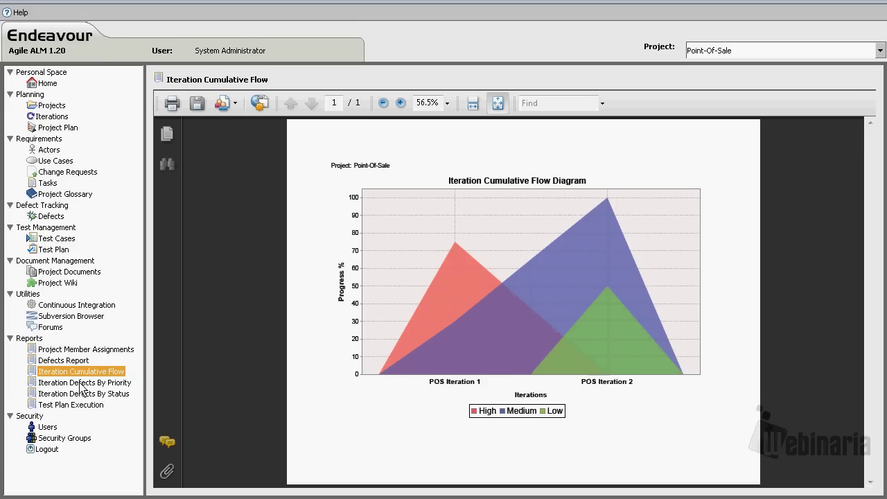
click(82, 383)
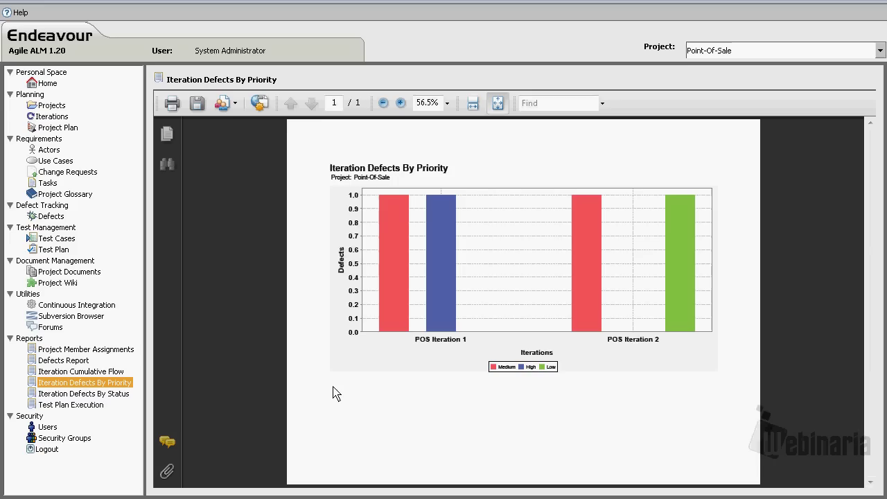
click(99, 396)
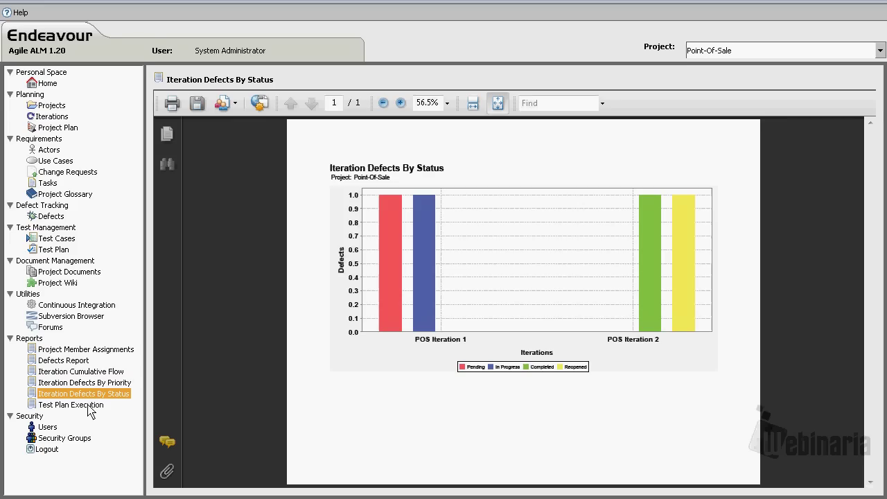
Step: Run the Test Plan Execution report for the Point Of Sale Test Case plan and look over its pass/fail chart
click(71, 405)
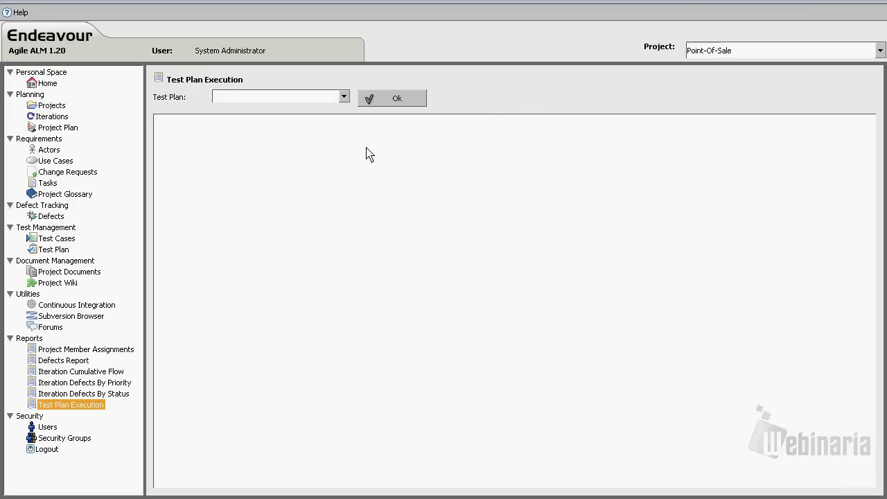
click(343, 97)
click(322, 109)
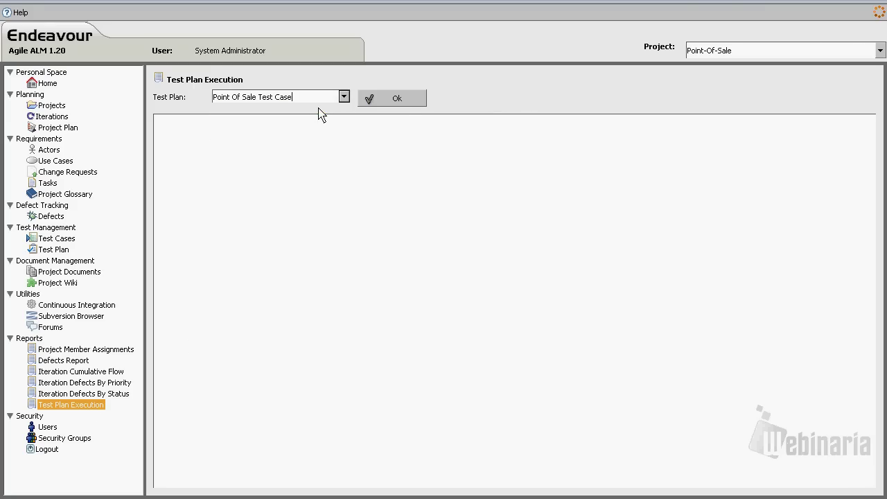
click(398, 101)
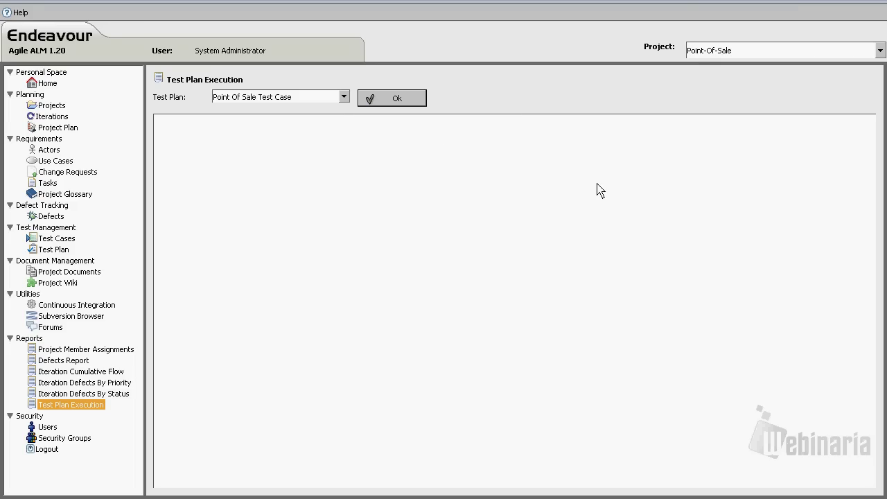
scroll(543, 353, down, 3)
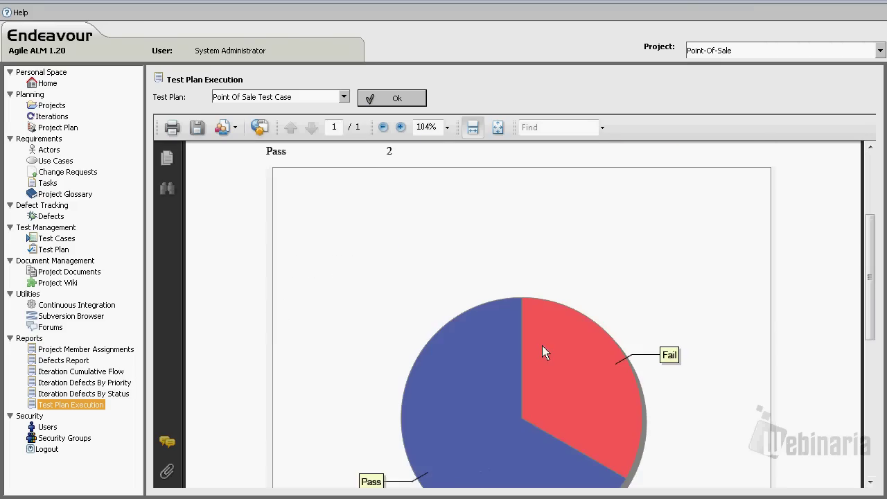
scroll(544, 352, down, 4)
scroll(542, 352, up, 8)
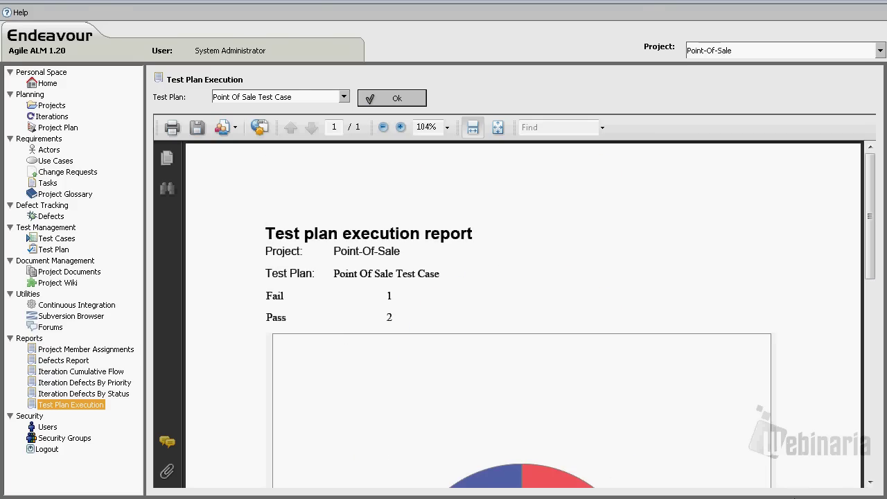
key(alt+Tab)
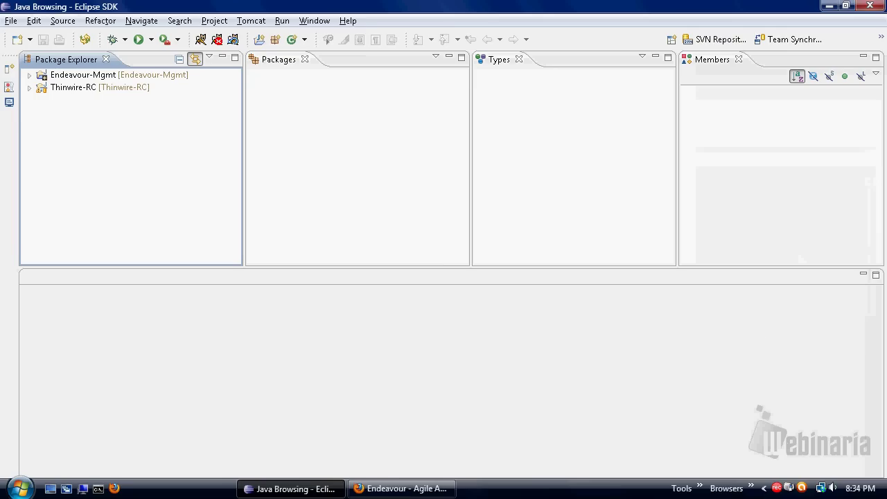
right_click(790, 487)
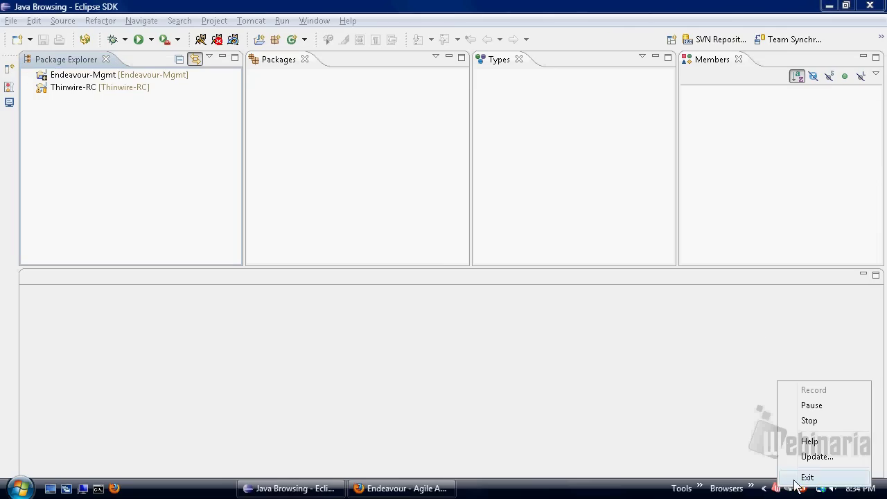